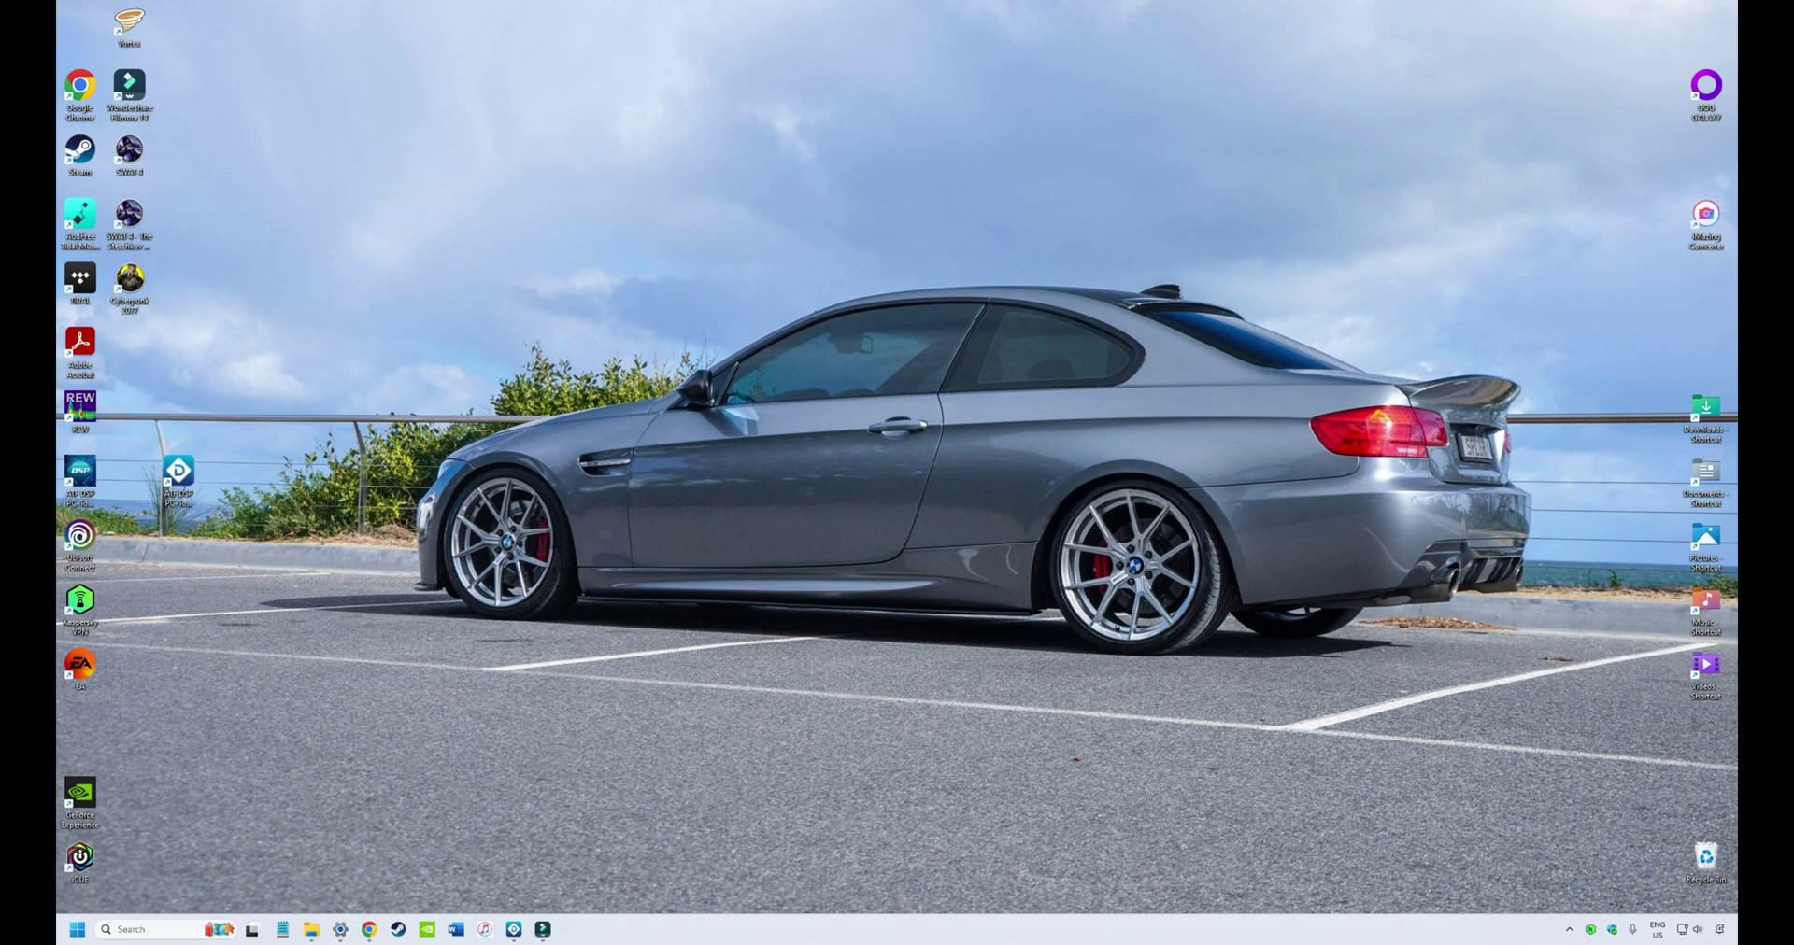
Step: Restore the Chrome window showing the Audiotec Fischer DSP PC-Tool 5 page
left_click(369, 929)
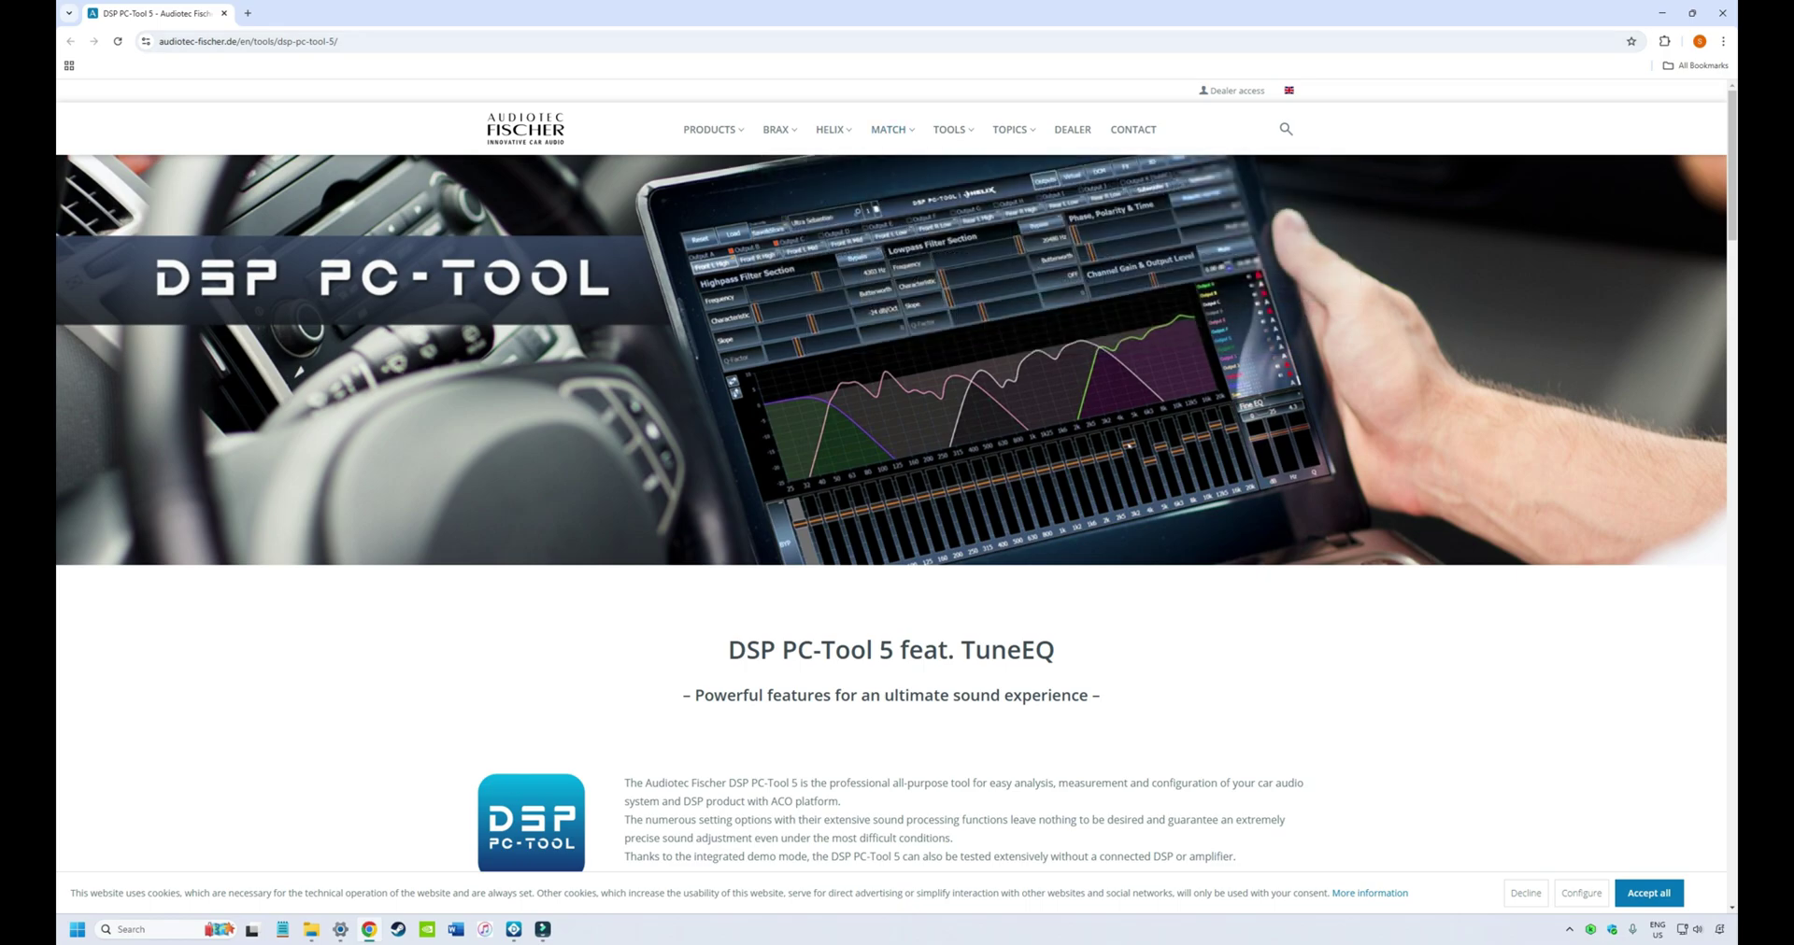
Step: Open DSP PC-Tool 5 from the TOOLS > DSP PC-Tool menu and scroll to its download block
mouse_move(1010, 129)
mouse_move(966, 175)
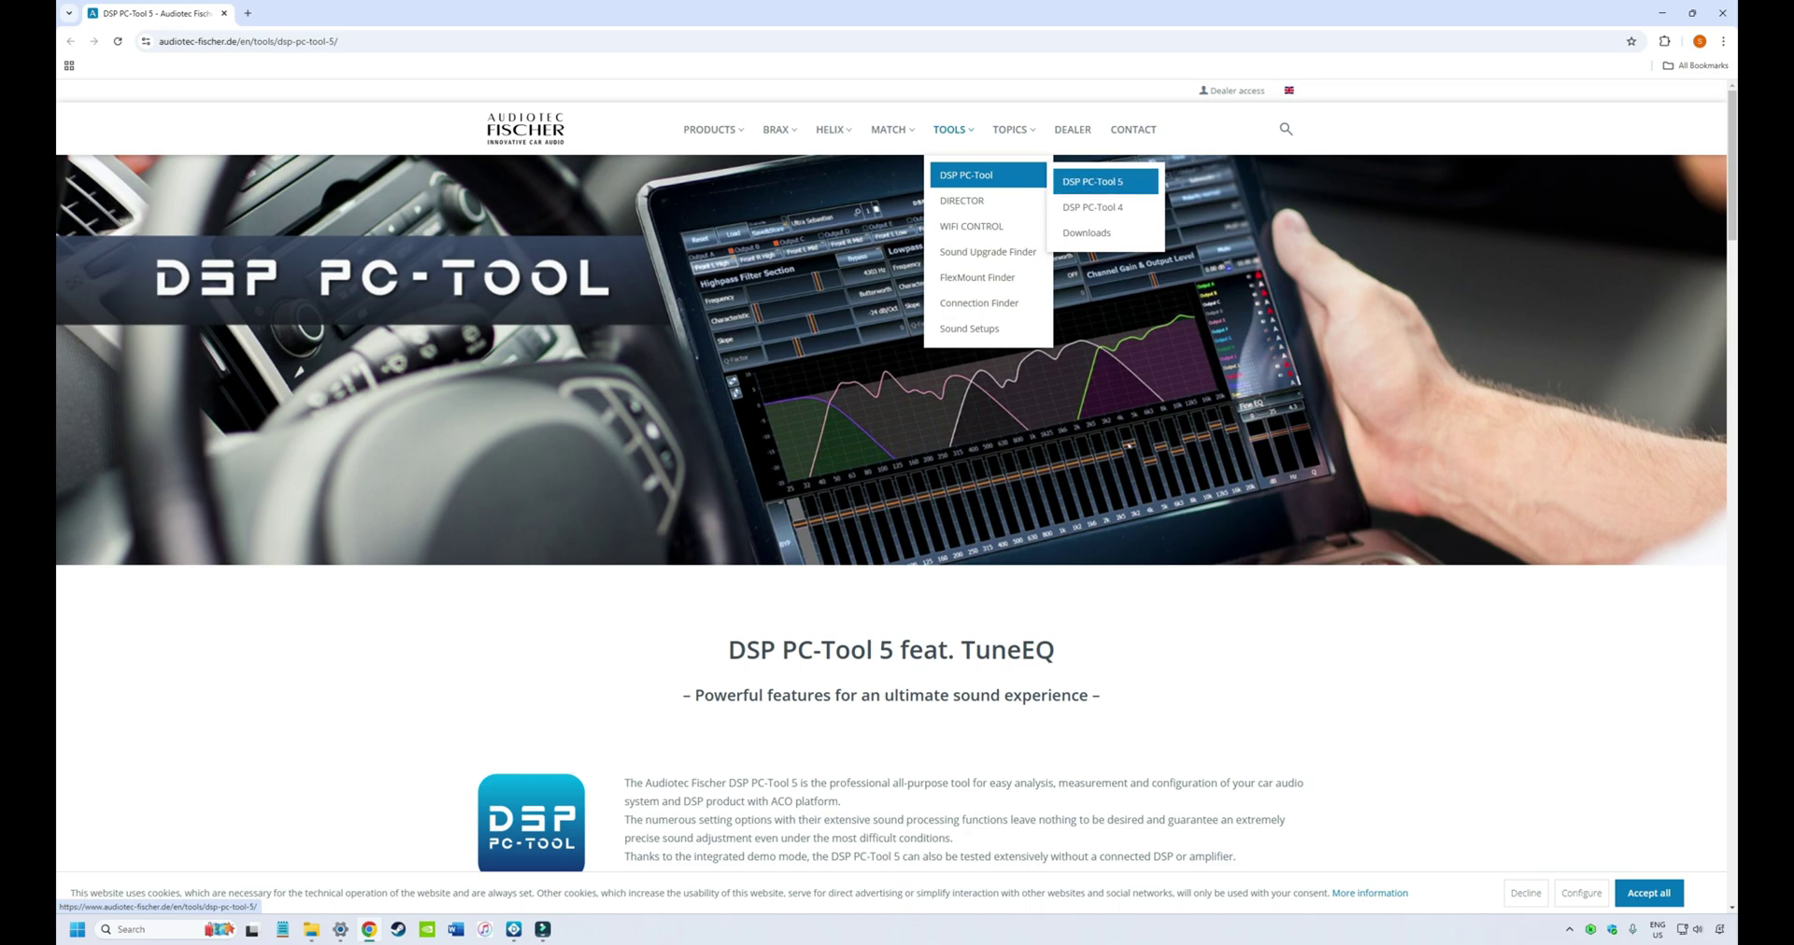
left_click(1092, 181)
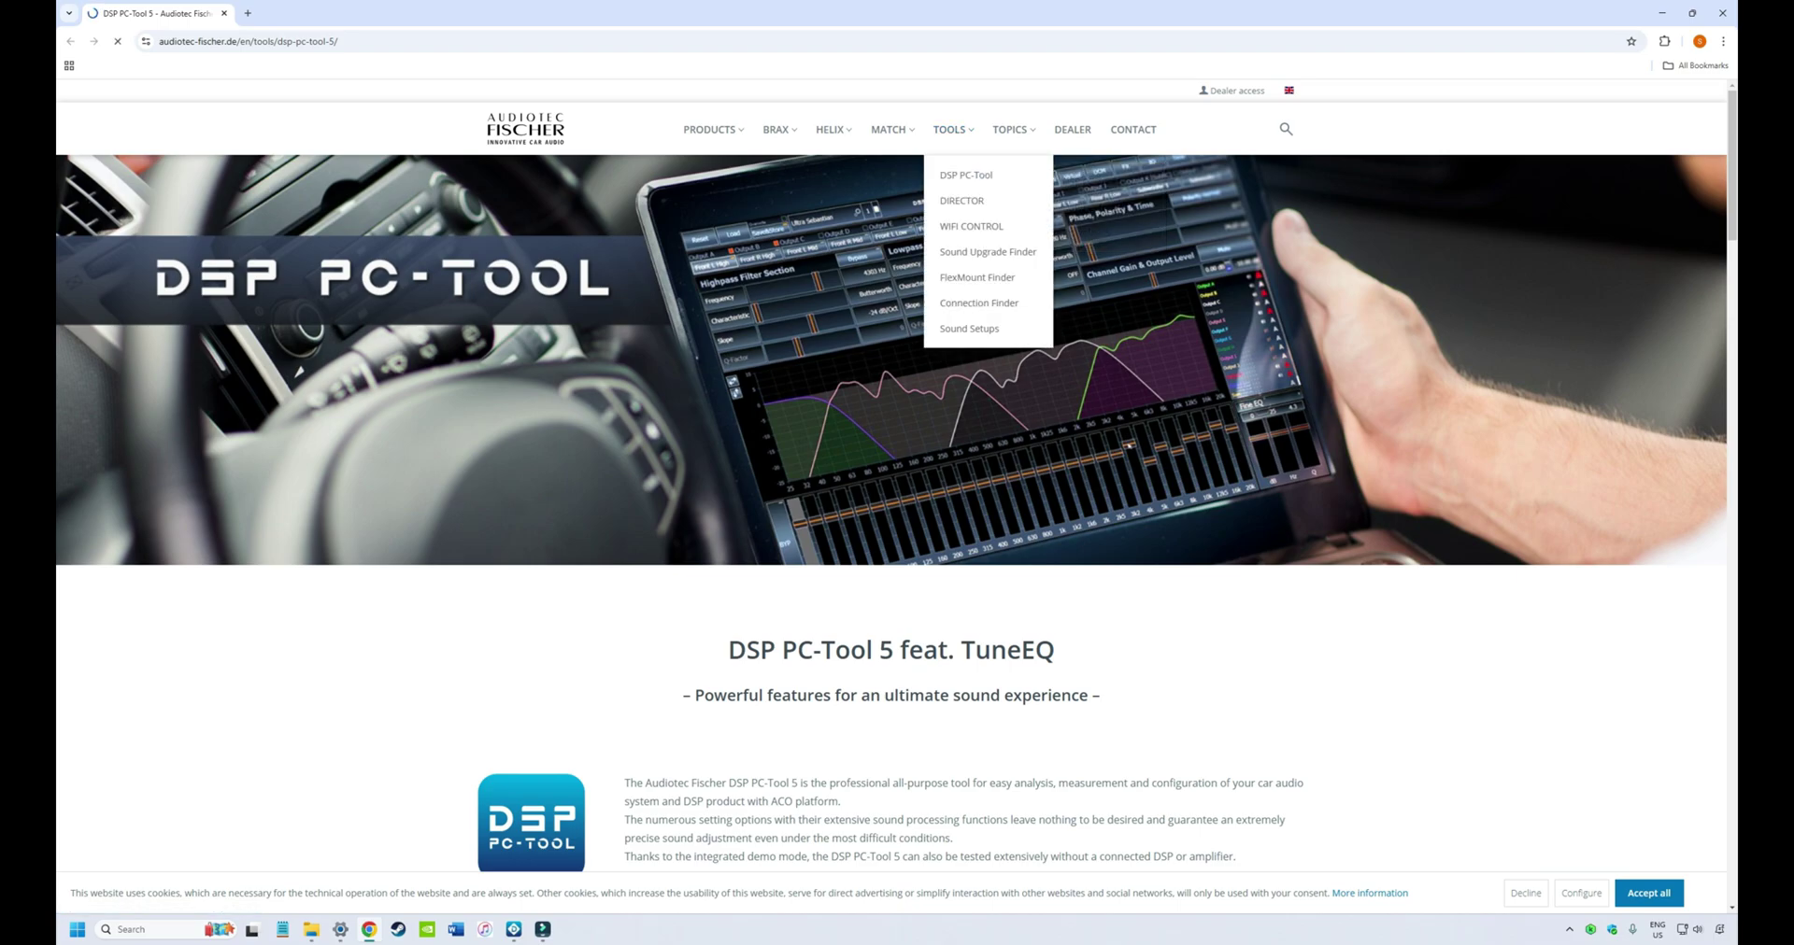
scroll(892, 481, "down", 6)
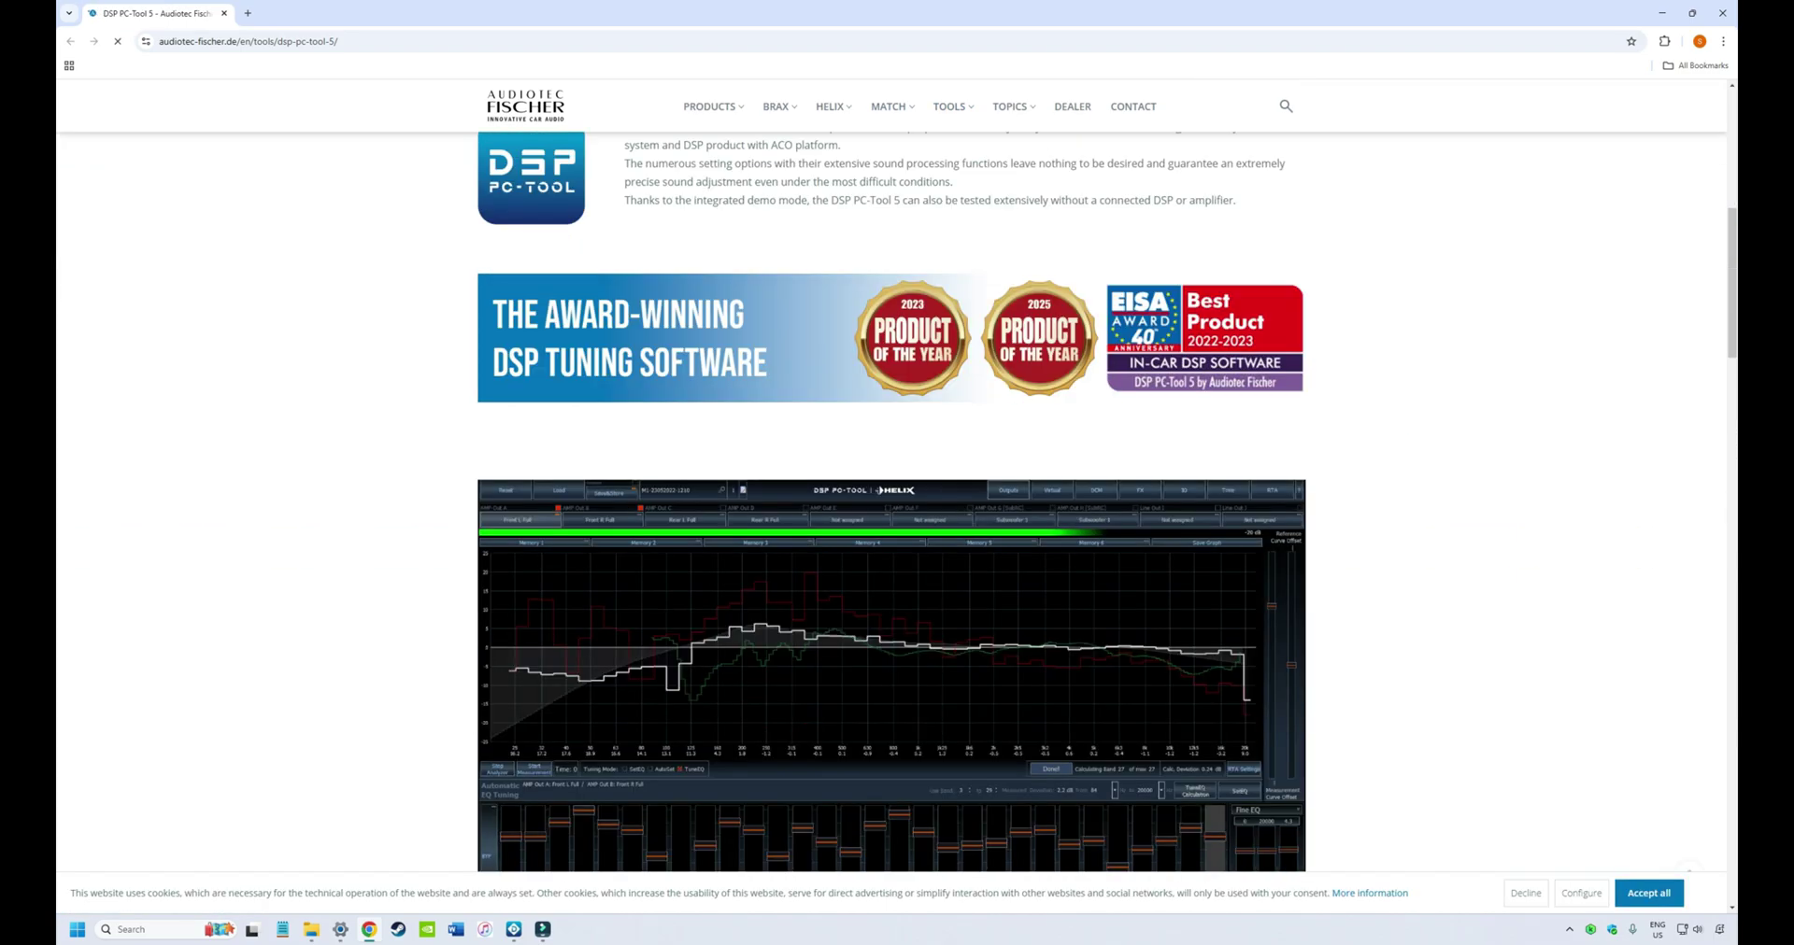
scroll(892, 481, "down", 15)
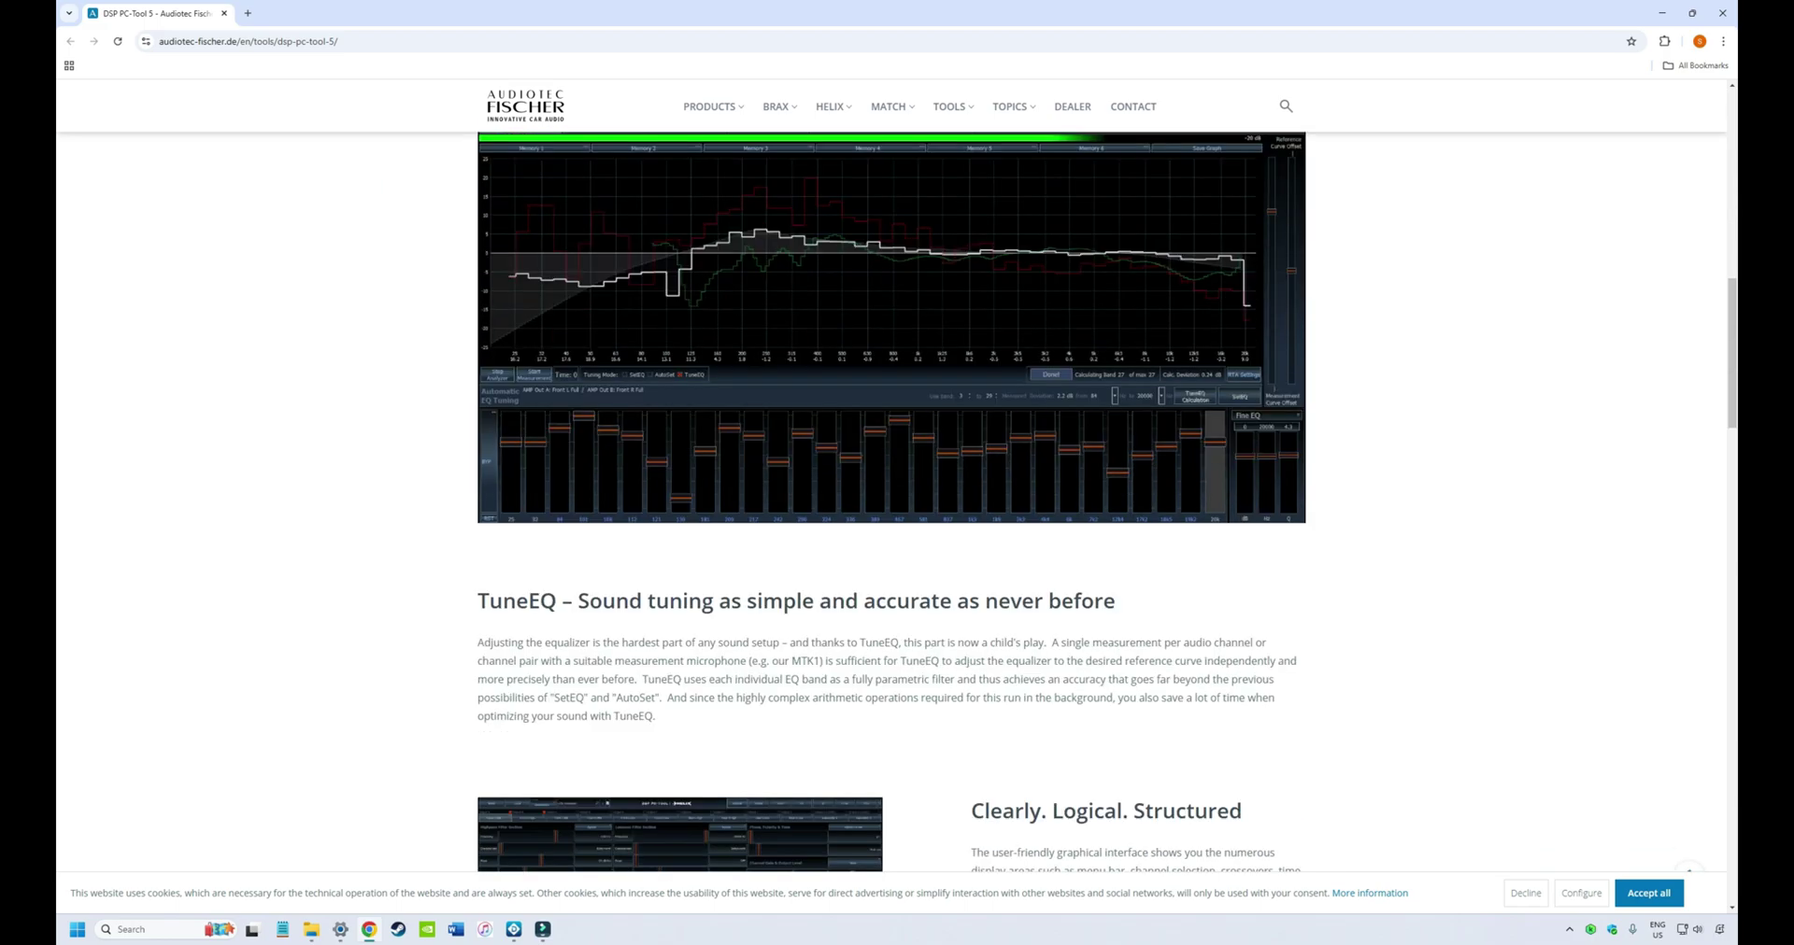
scroll(893, 481, "down", 13)
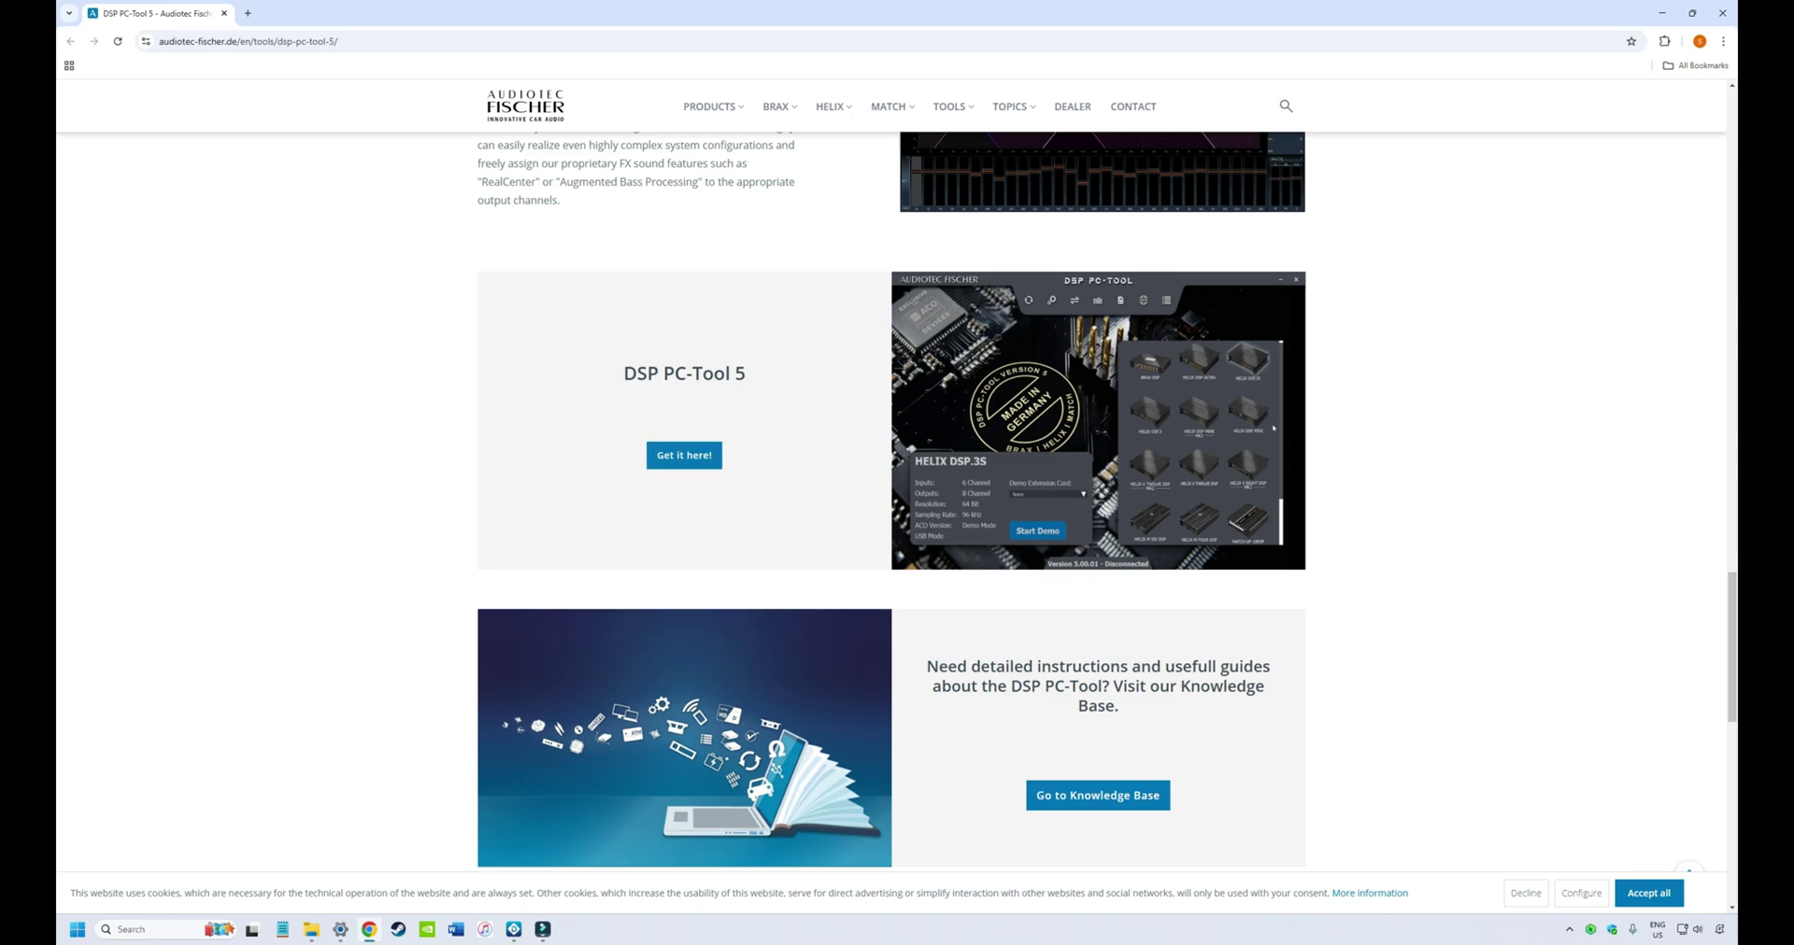
Step: Start the DSP PC-Tool 5 download via 'Get it here!' in a new tab
left_click(684, 454)
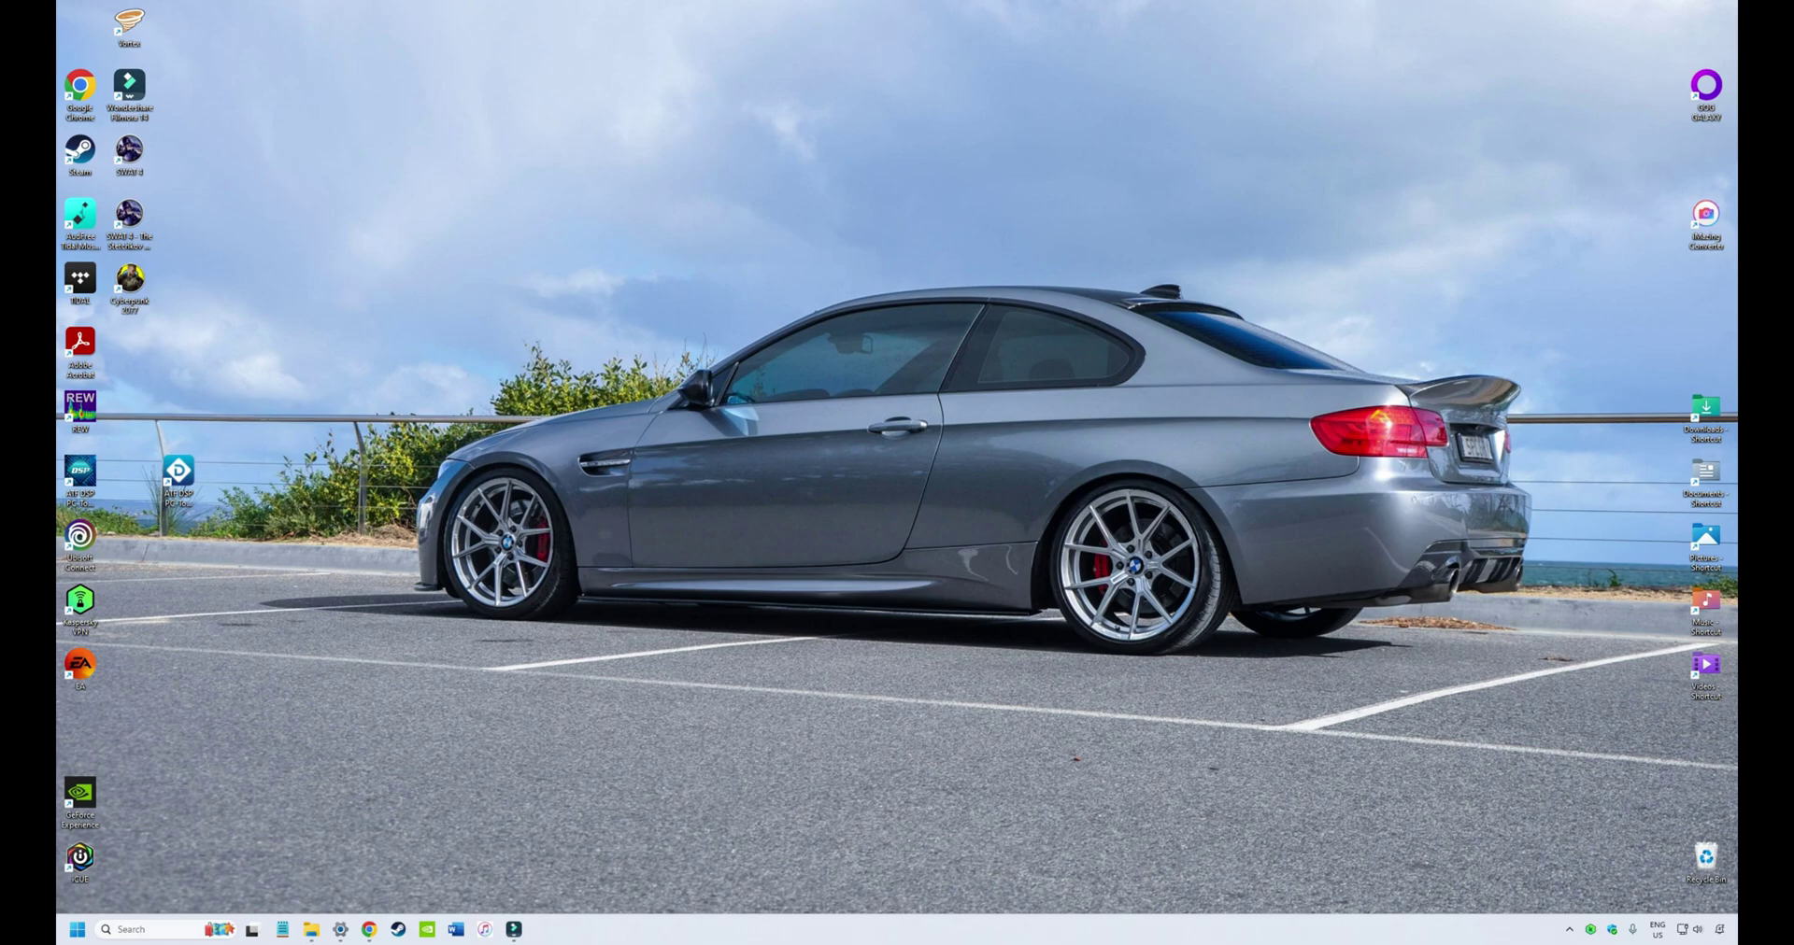
Step: Launch DSP PC-Tool 5 from the ATF DSP PC-Tool desktop shortcut
double_click(178, 475)
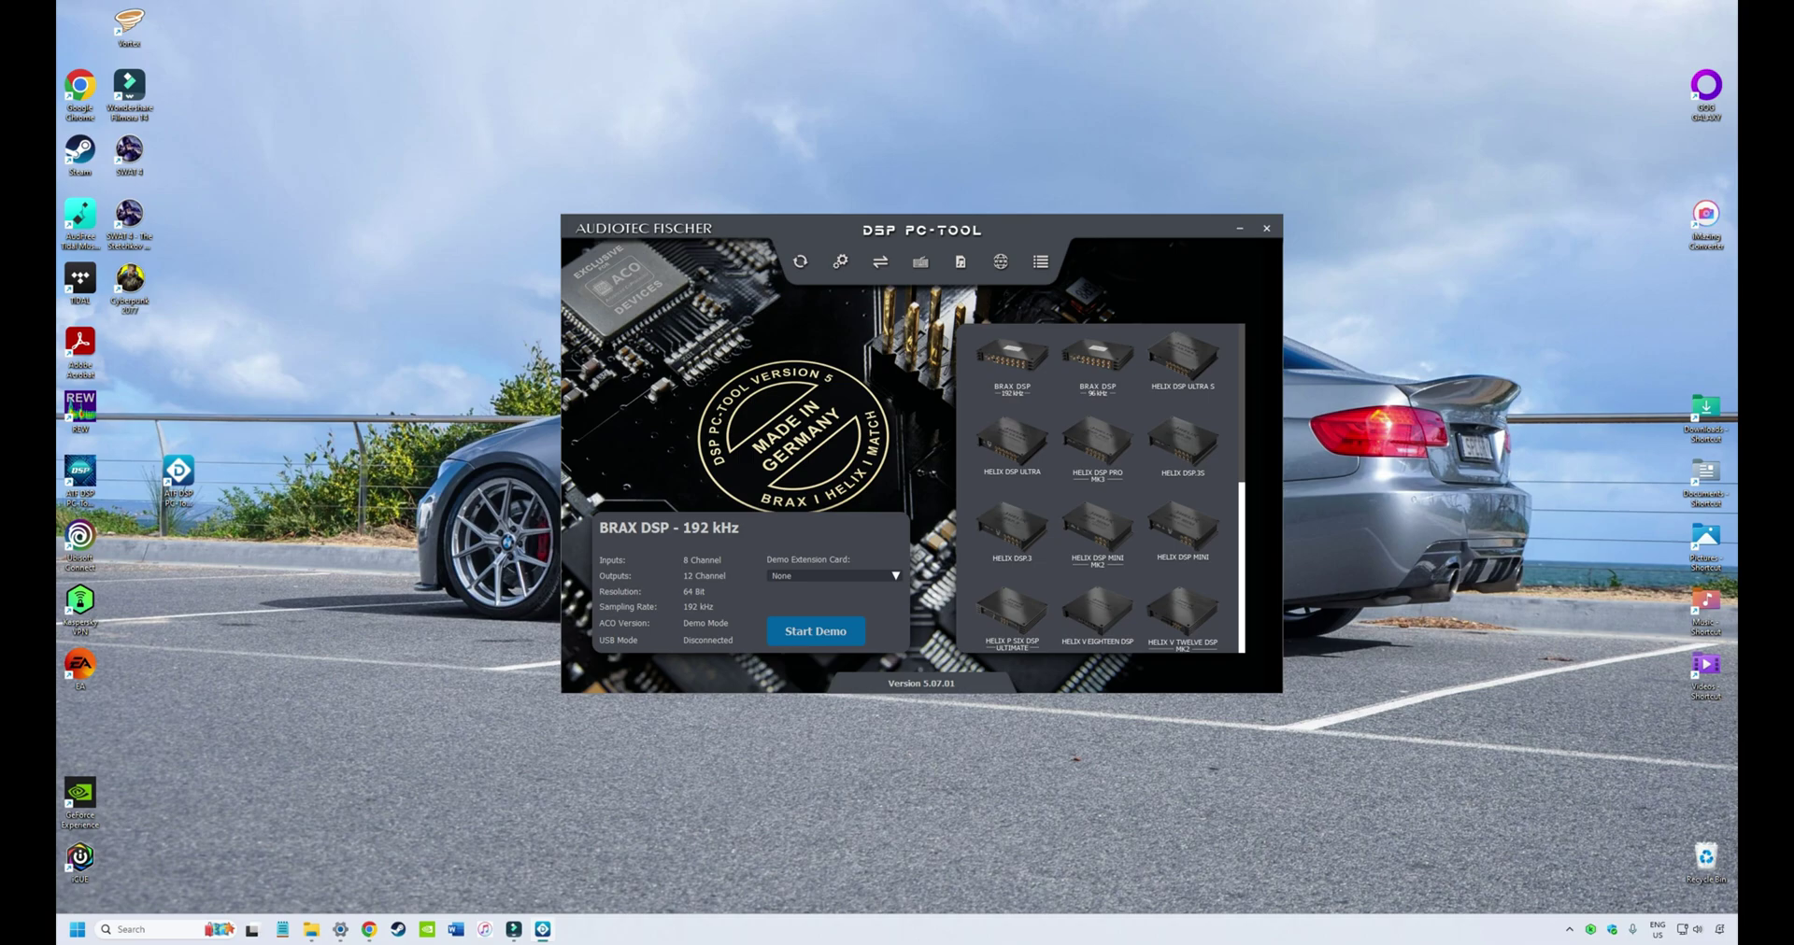
left_click(542, 929)
left_click(542, 929)
left_click(840, 262)
Step: Show the USB, Bluetooth and WiFi connection modes, then the Shortcuts & More overview
left_click(880, 262)
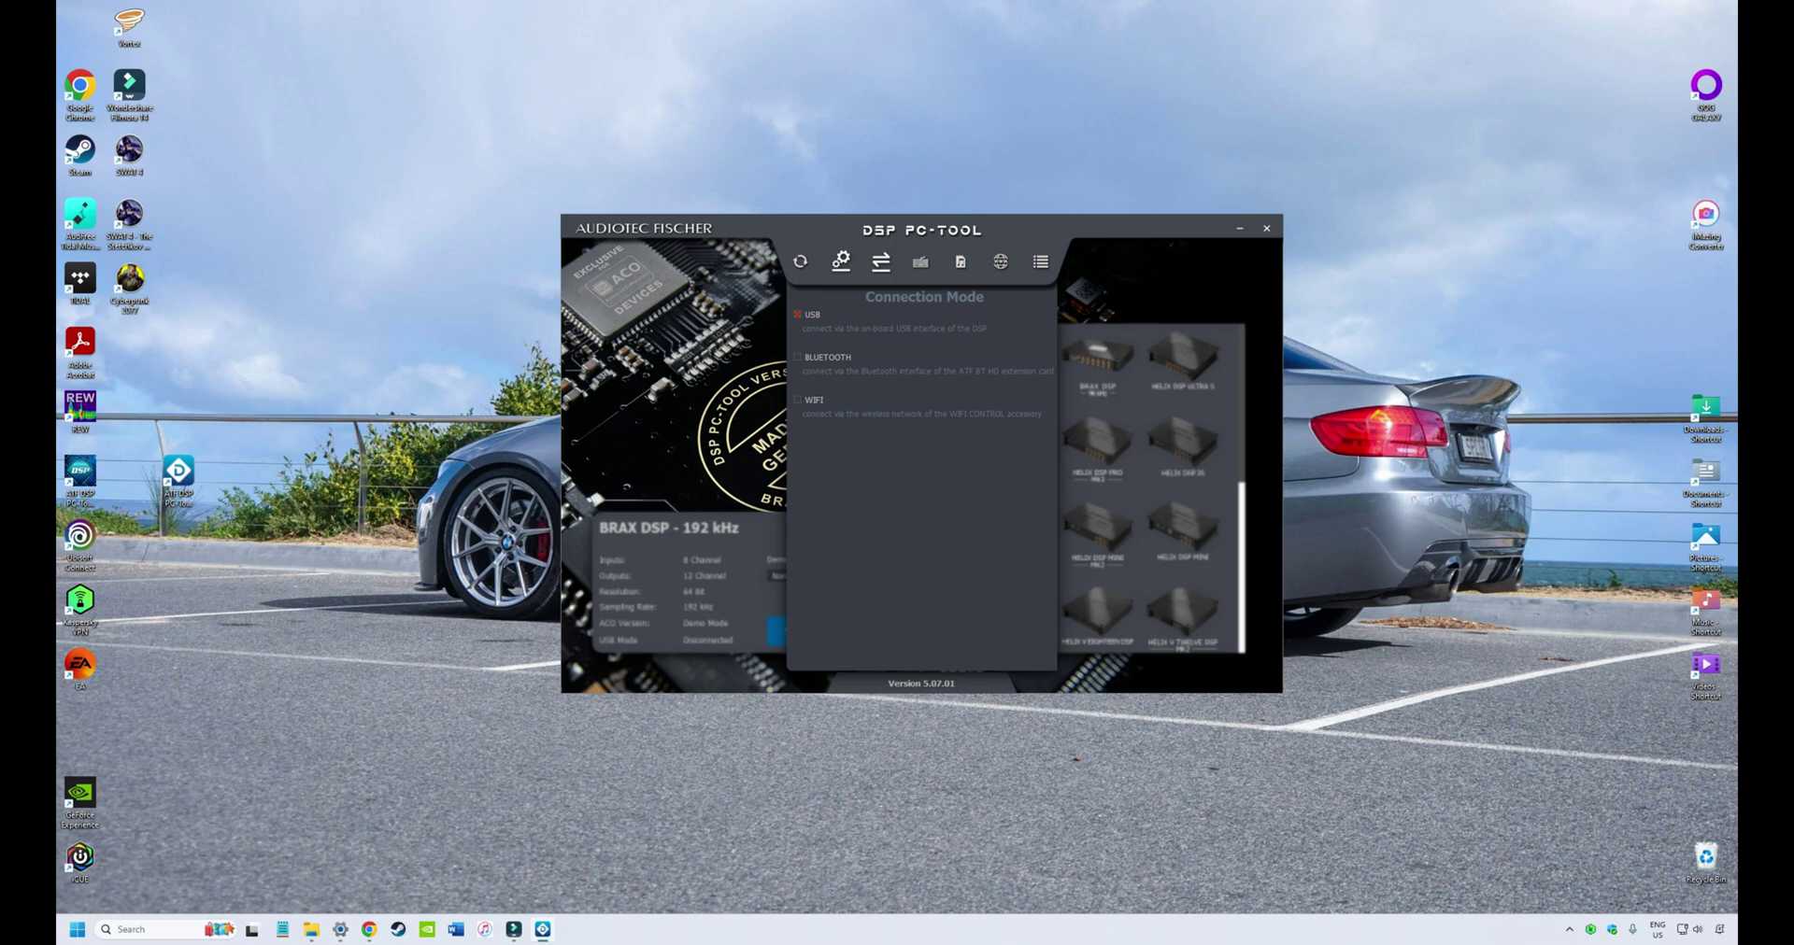
left_click(920, 262)
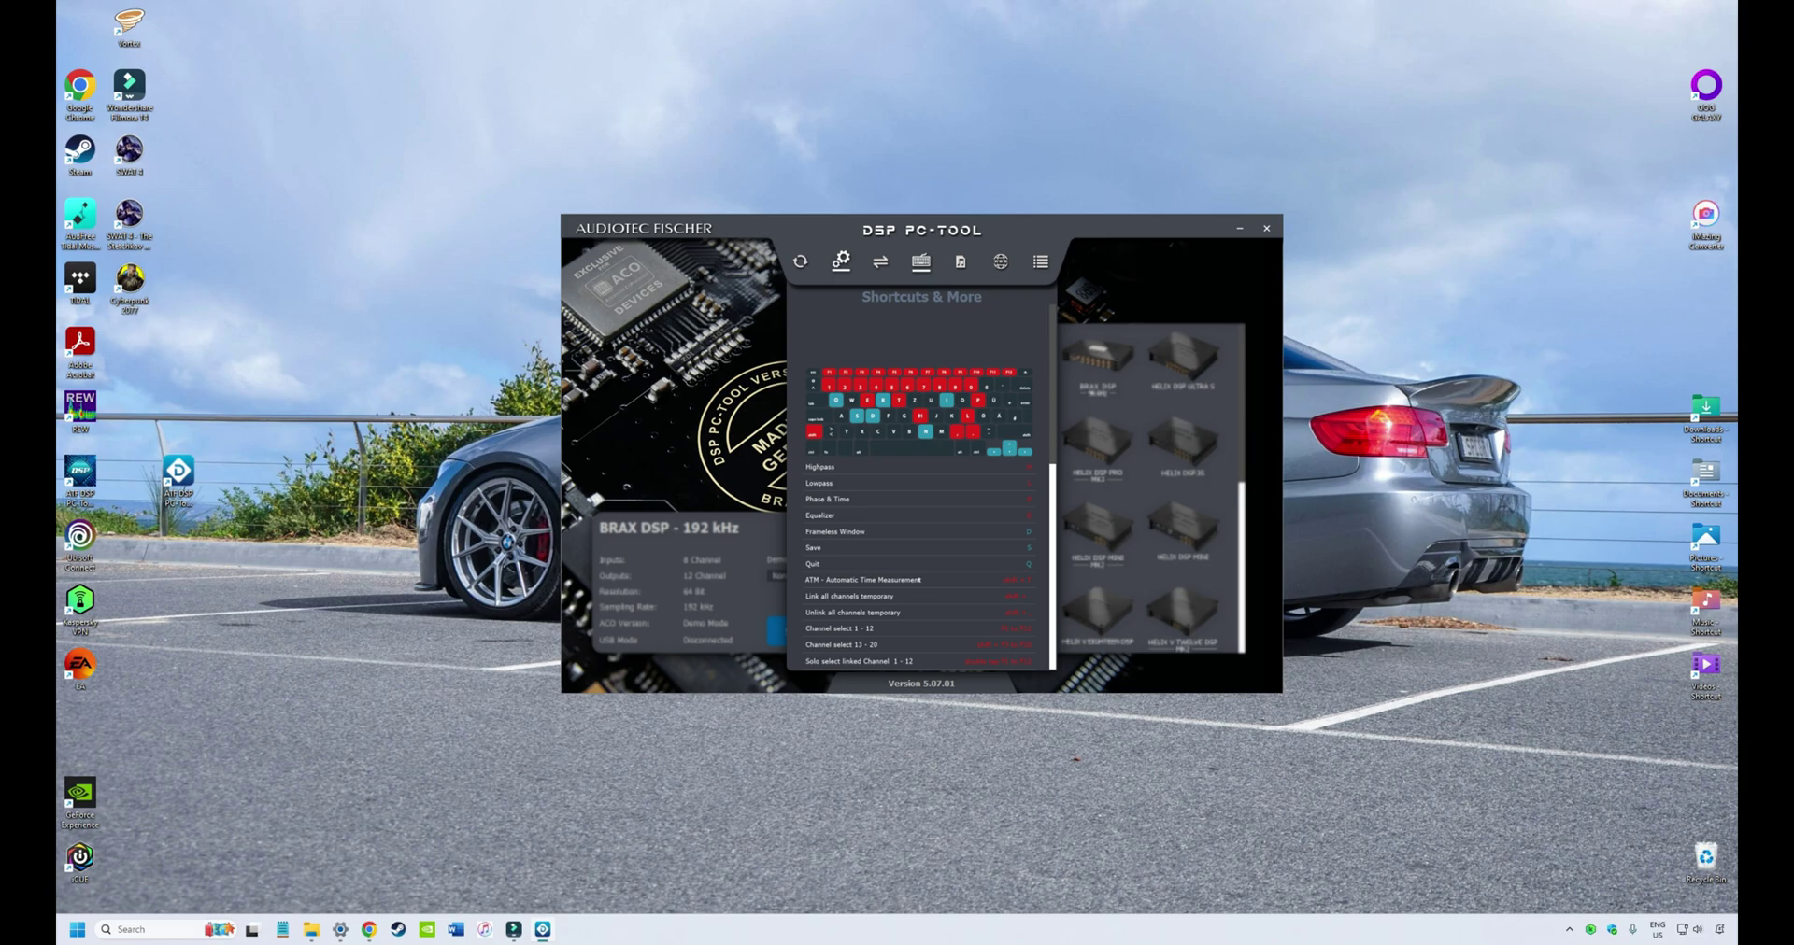
Step: Close the Shortcuts & More overview with Esc
key("Escape")
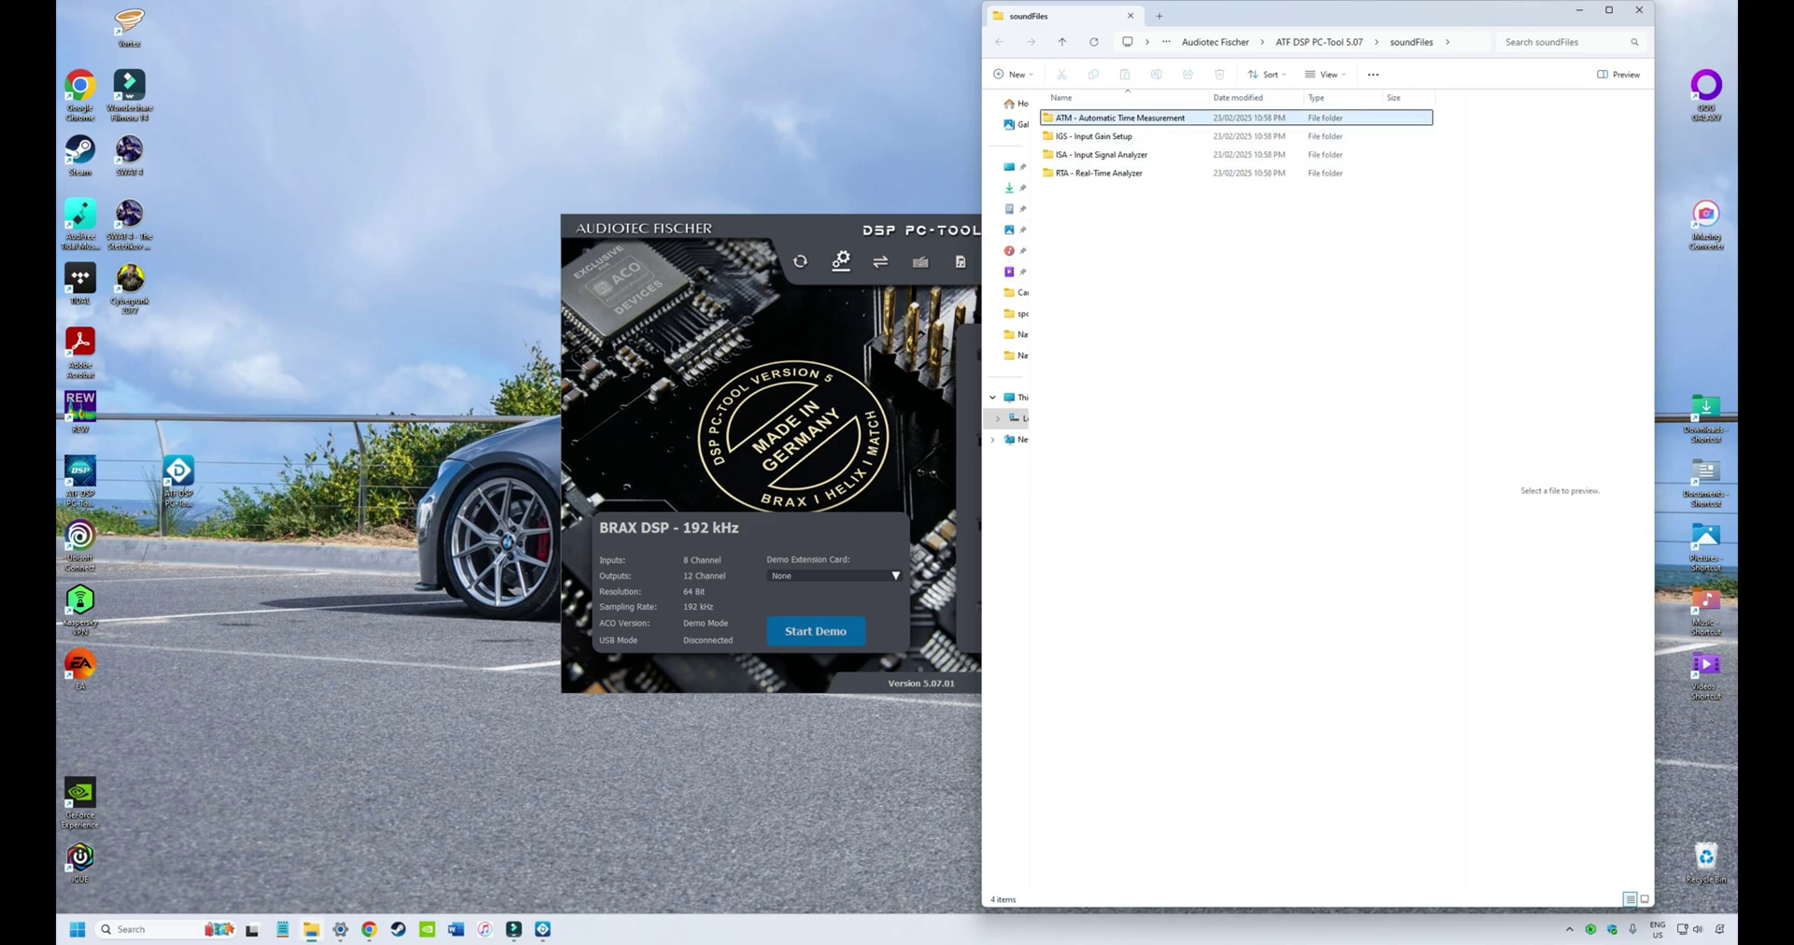
Step: Browse the 'RTA - Real-Time Analyzer' sound files folder, then close File Explorer
double_click(1102, 173)
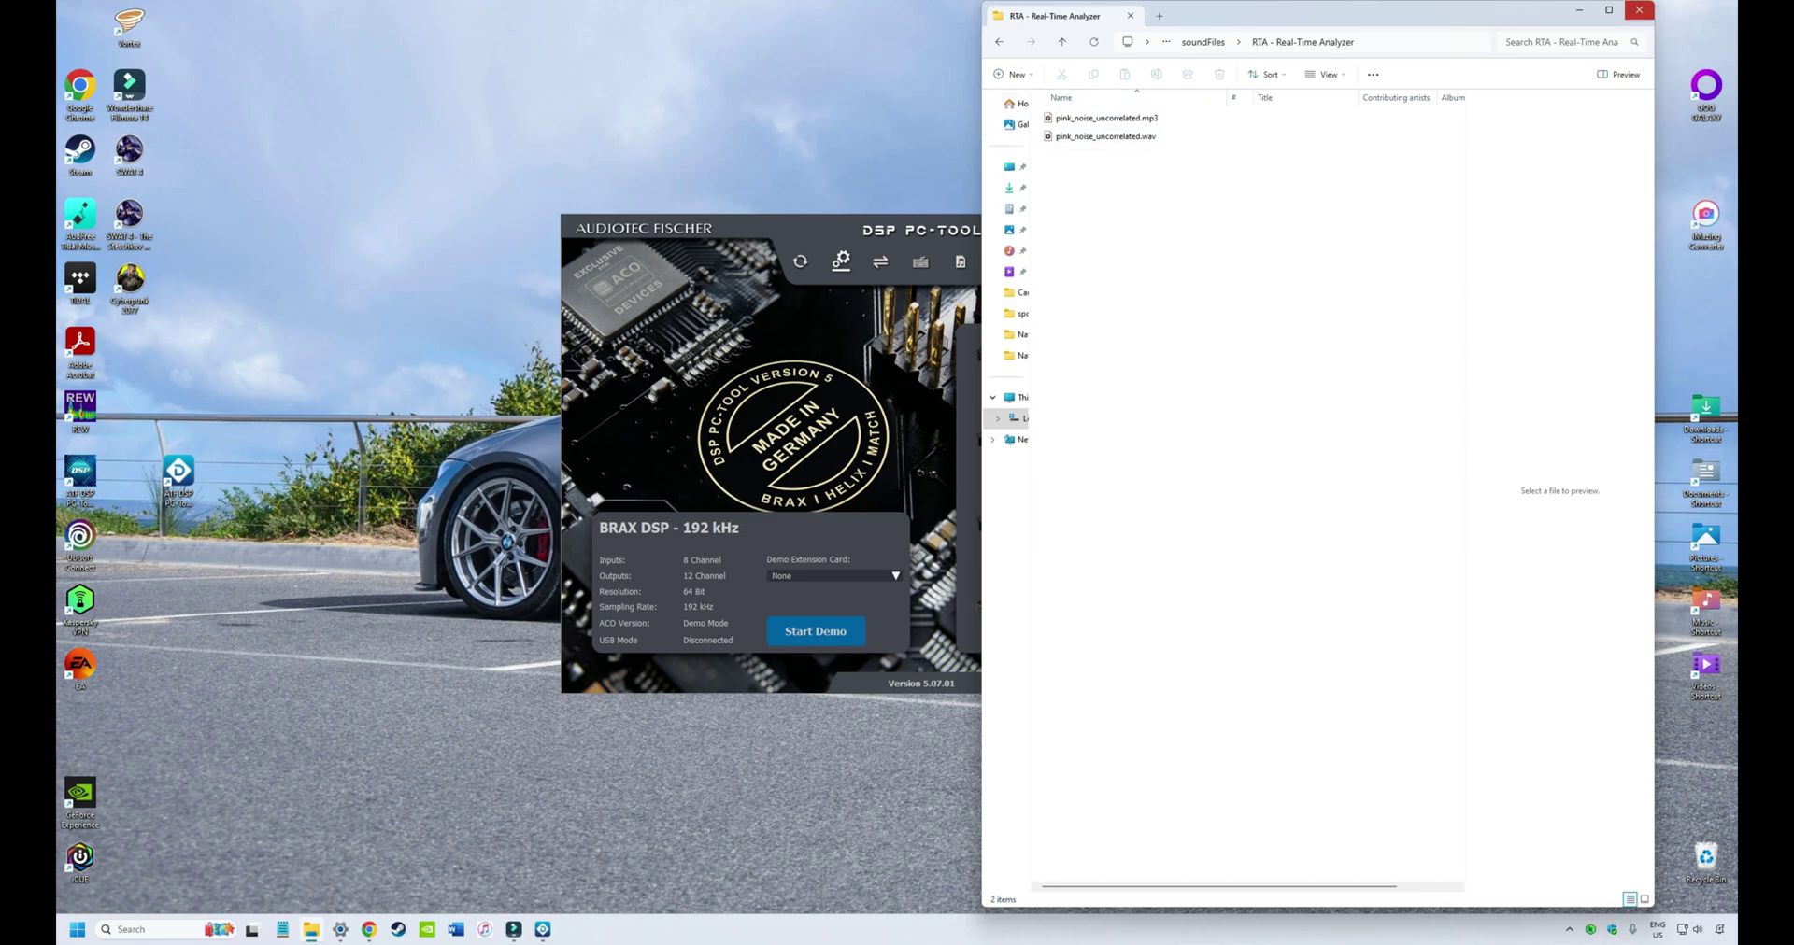
left_click(1638, 10)
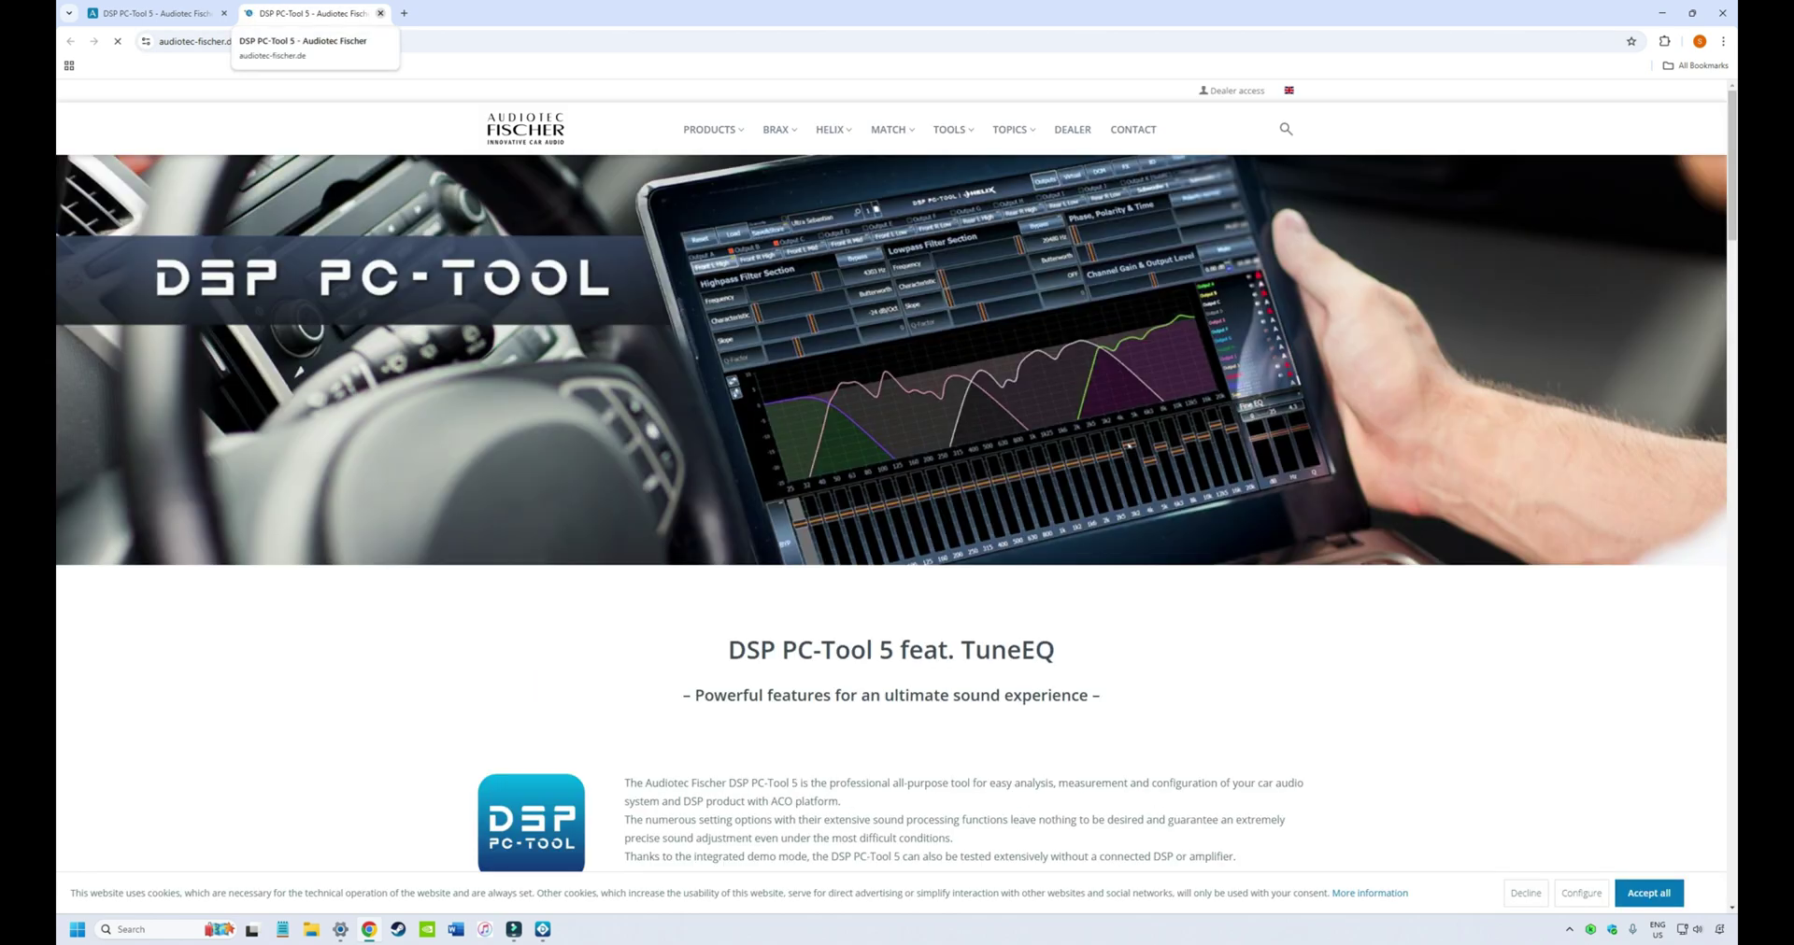
Step: Scroll the second DSP PC-Tool 5 tab down to the Knowledge Base and ACO compatibility sections
scroll(897, 486, "down", 12)
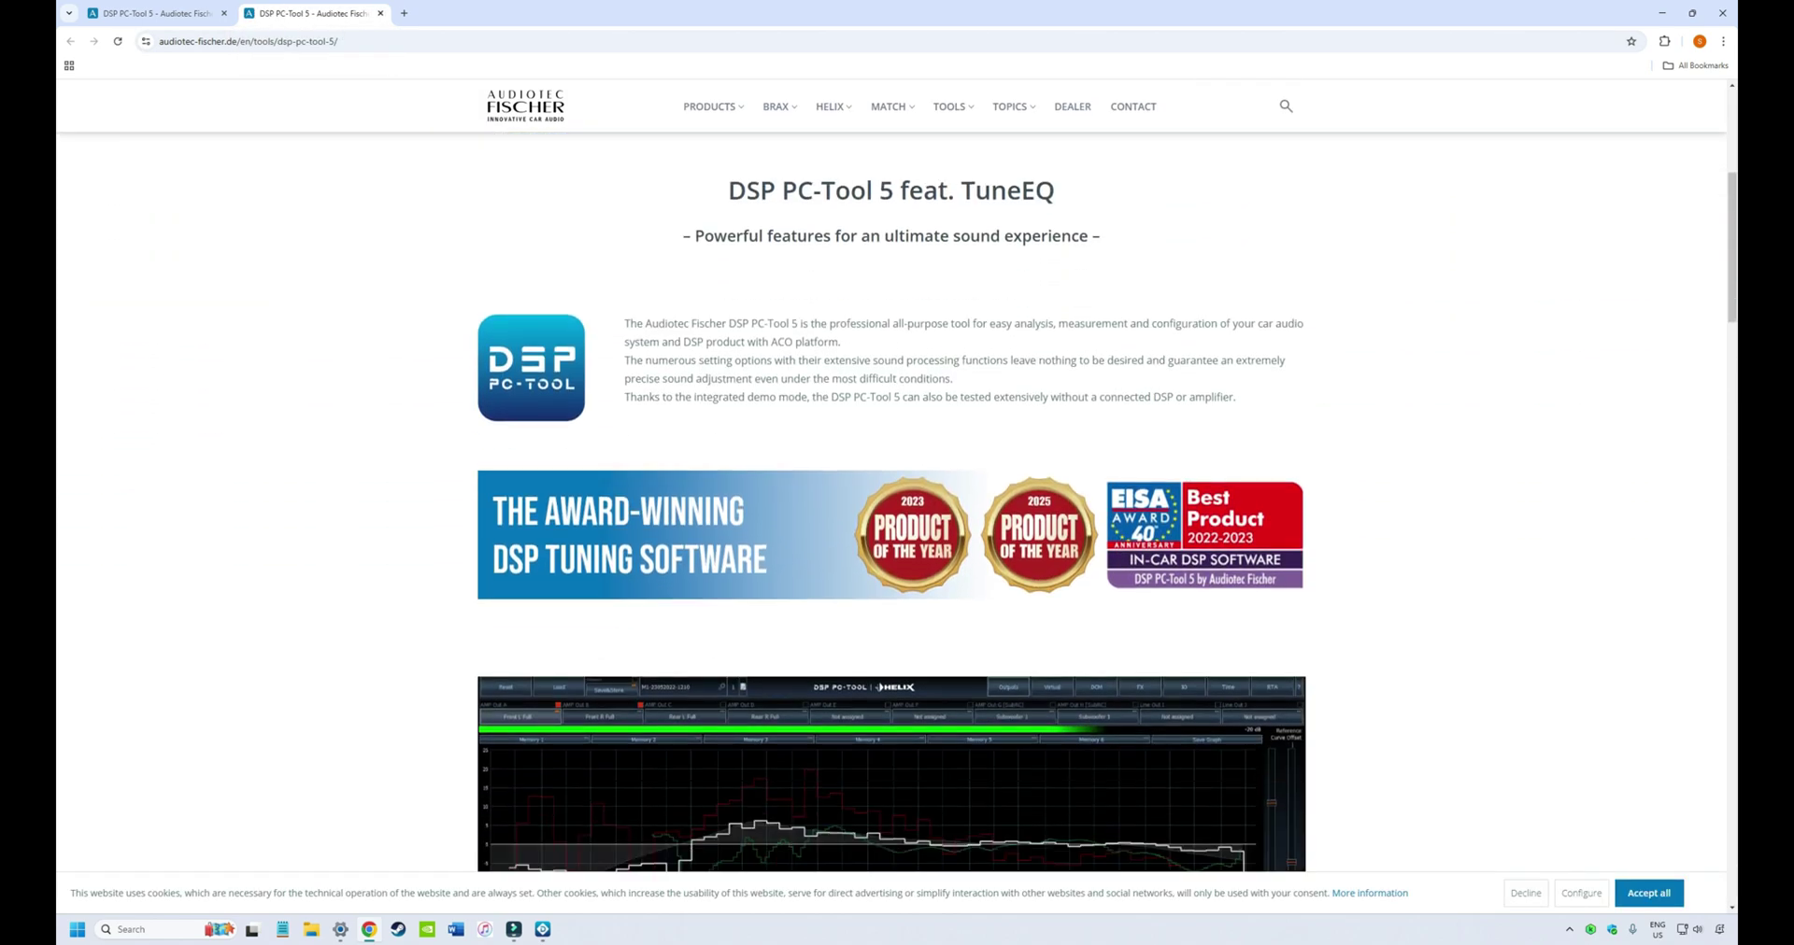
scroll(897, 486, "down", 16)
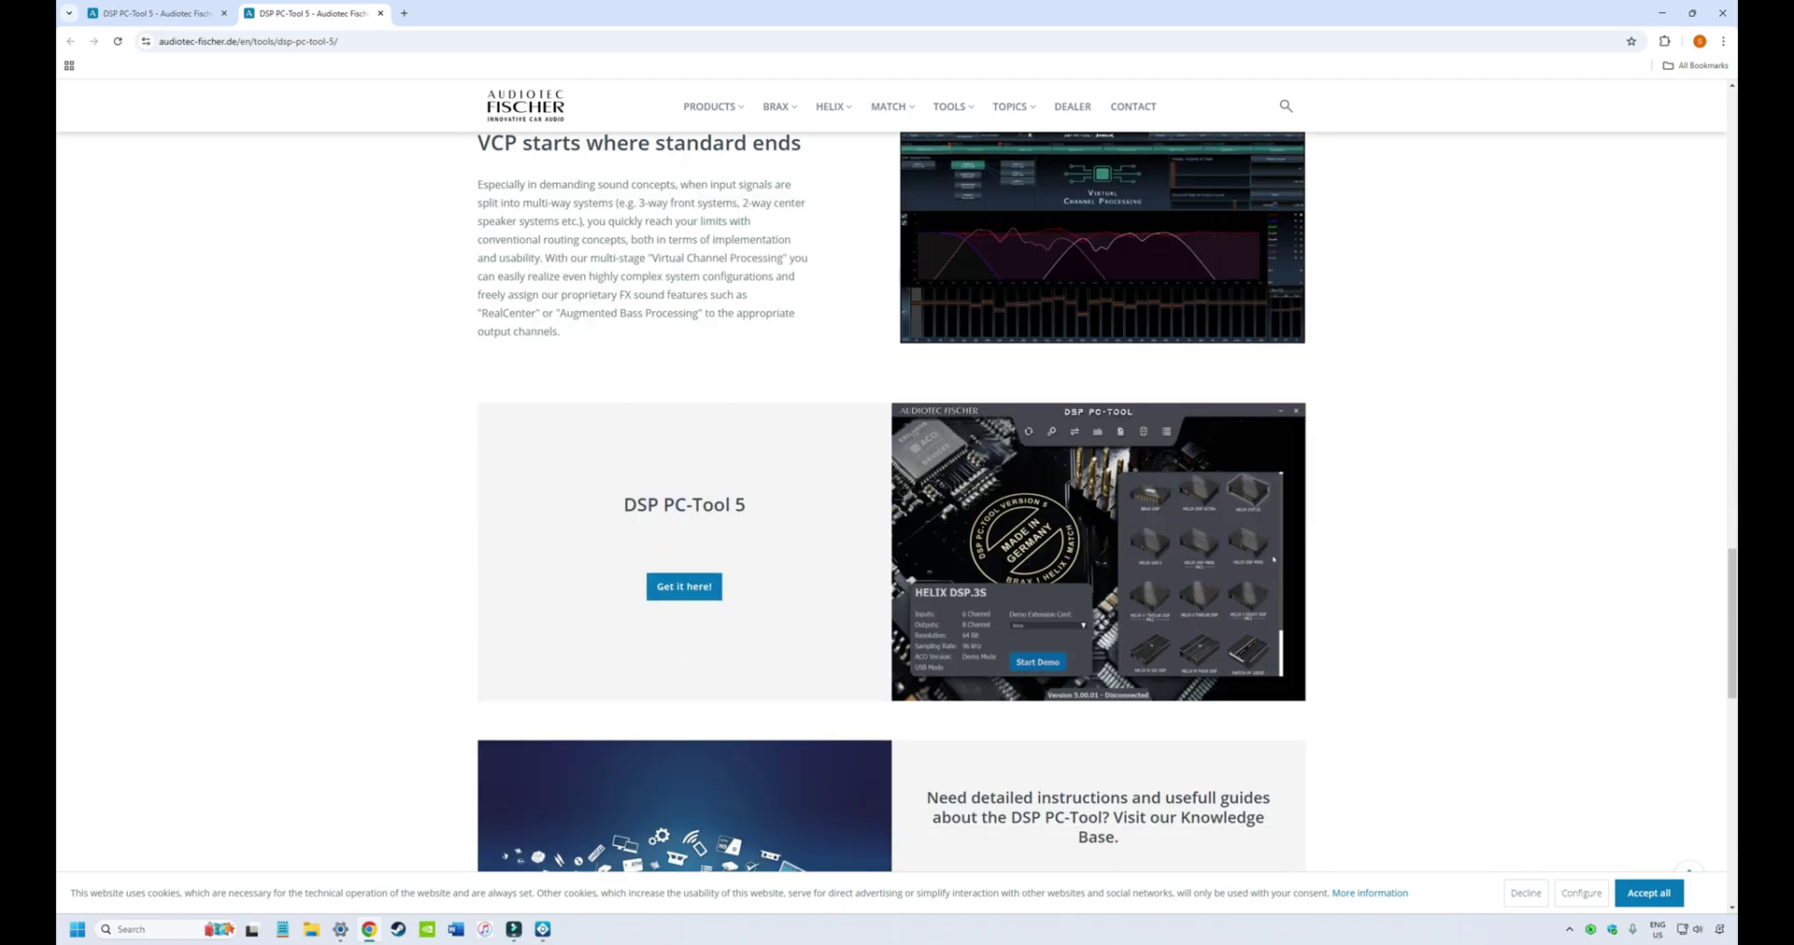
scroll(897, 486, "down", 2)
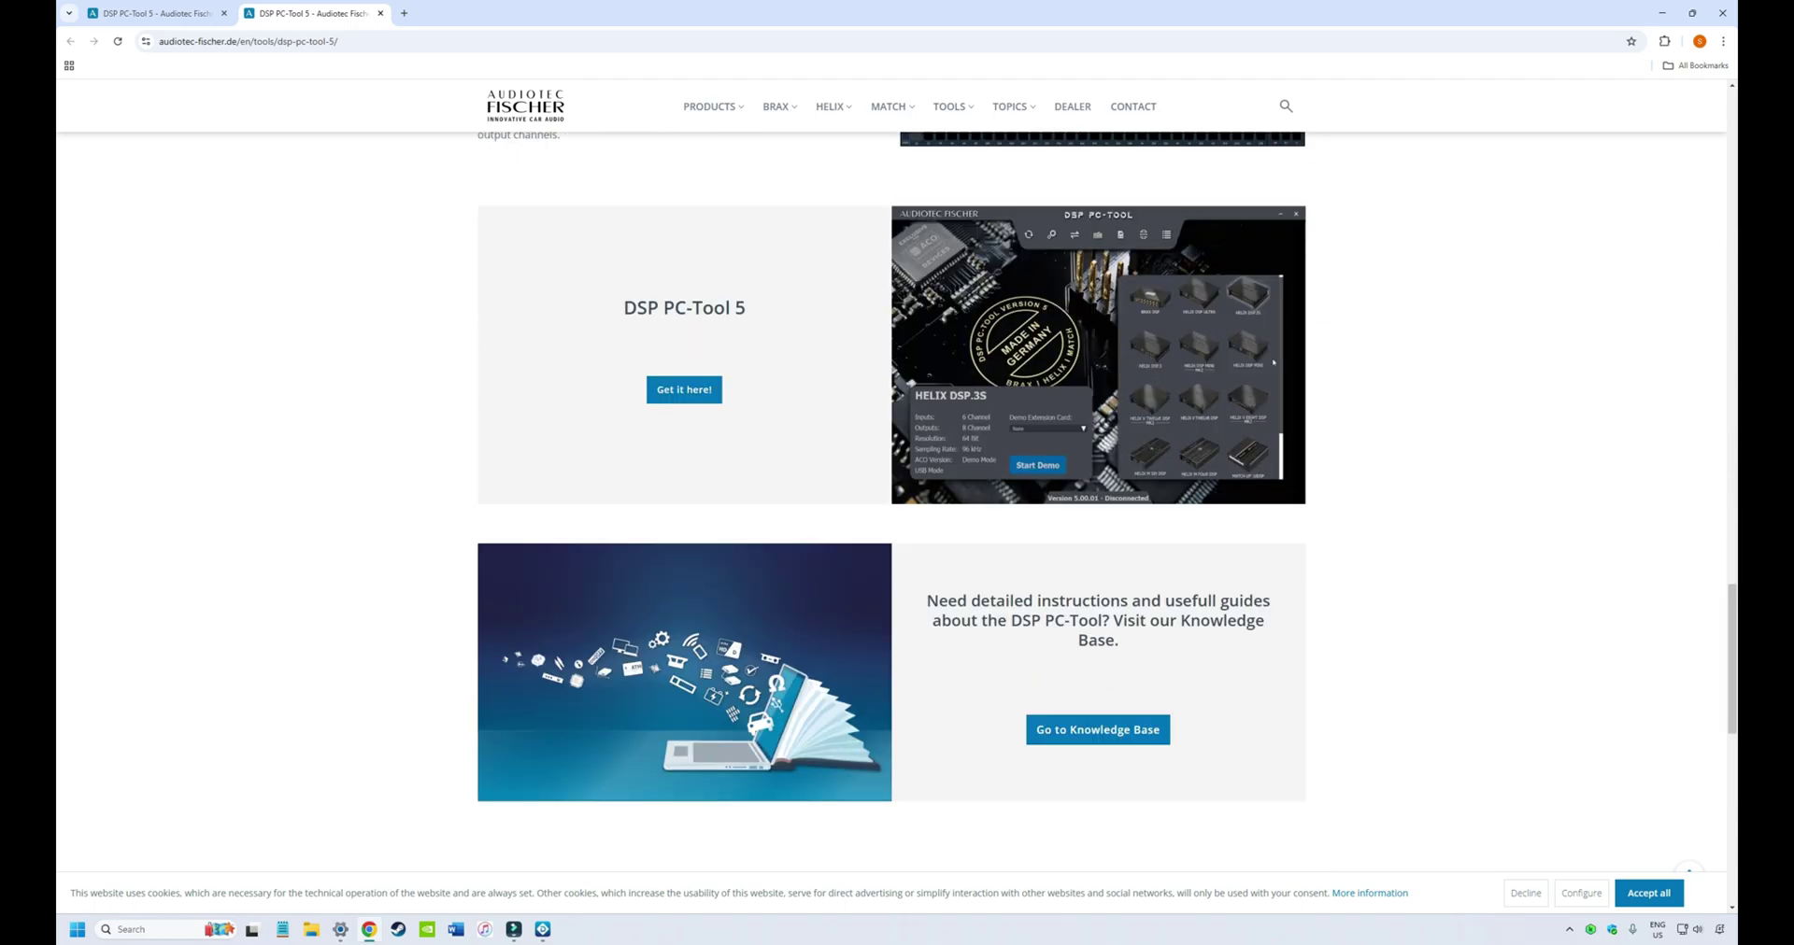
scroll(1098, 665, "down", 1)
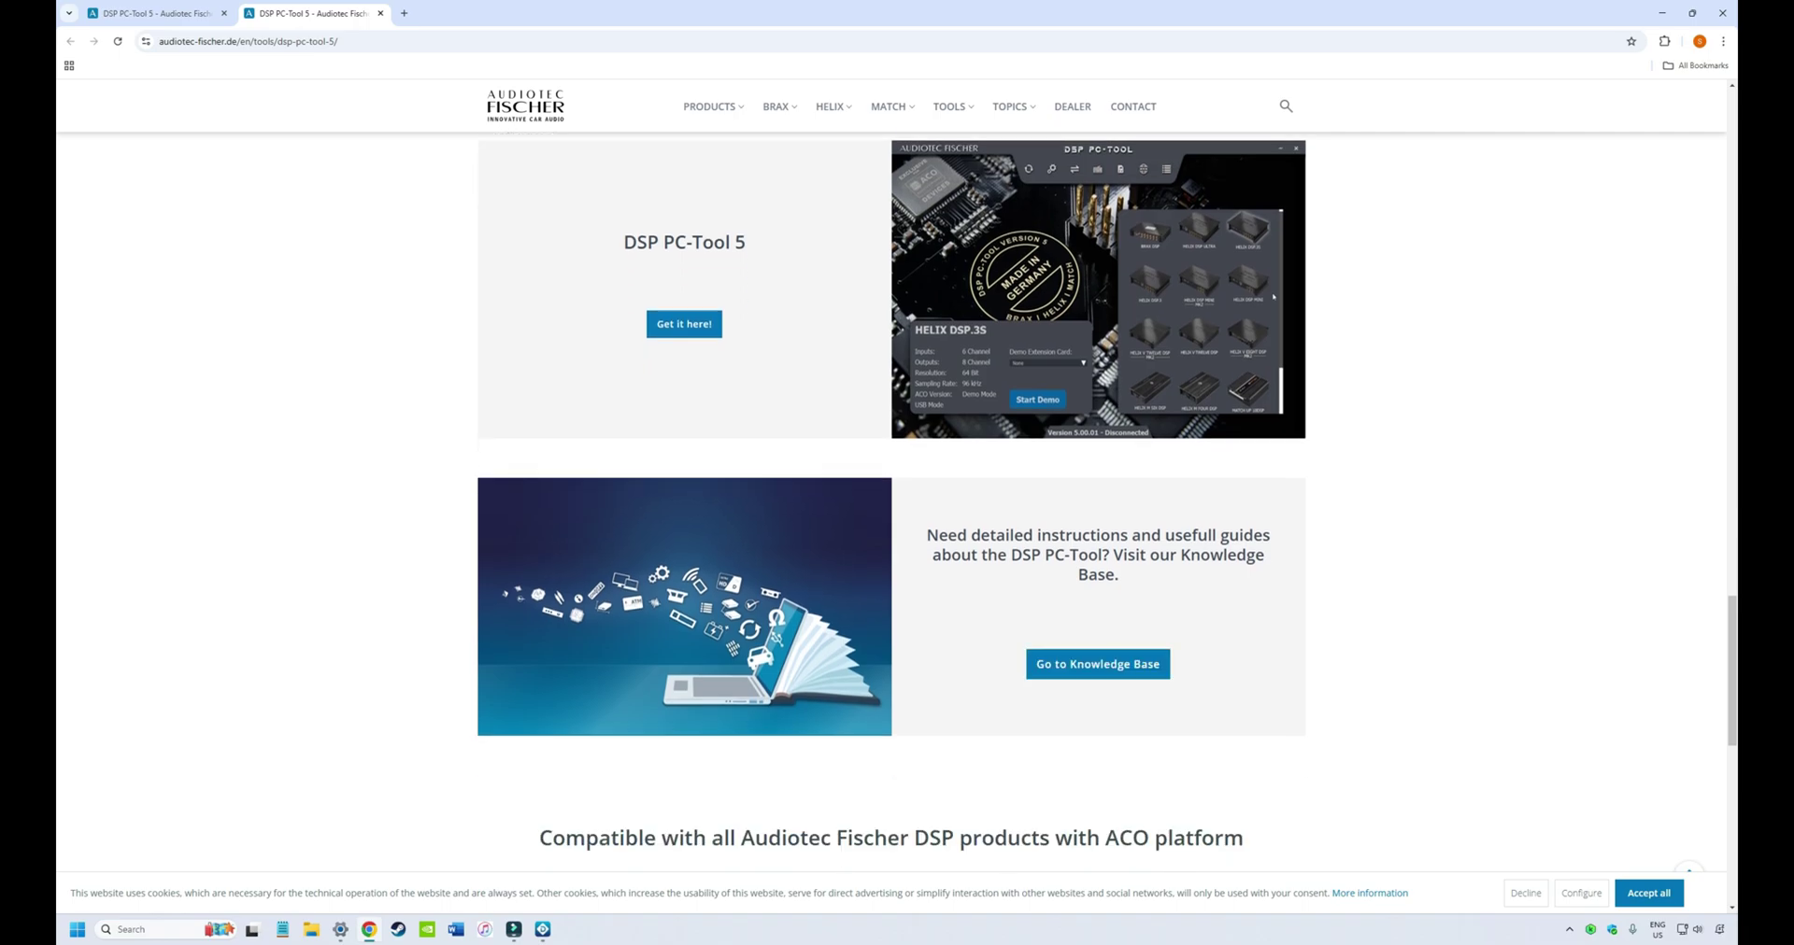
Step: Open the DSP PC-Tool knowledge base and browse its article cards
left_click(1097, 664)
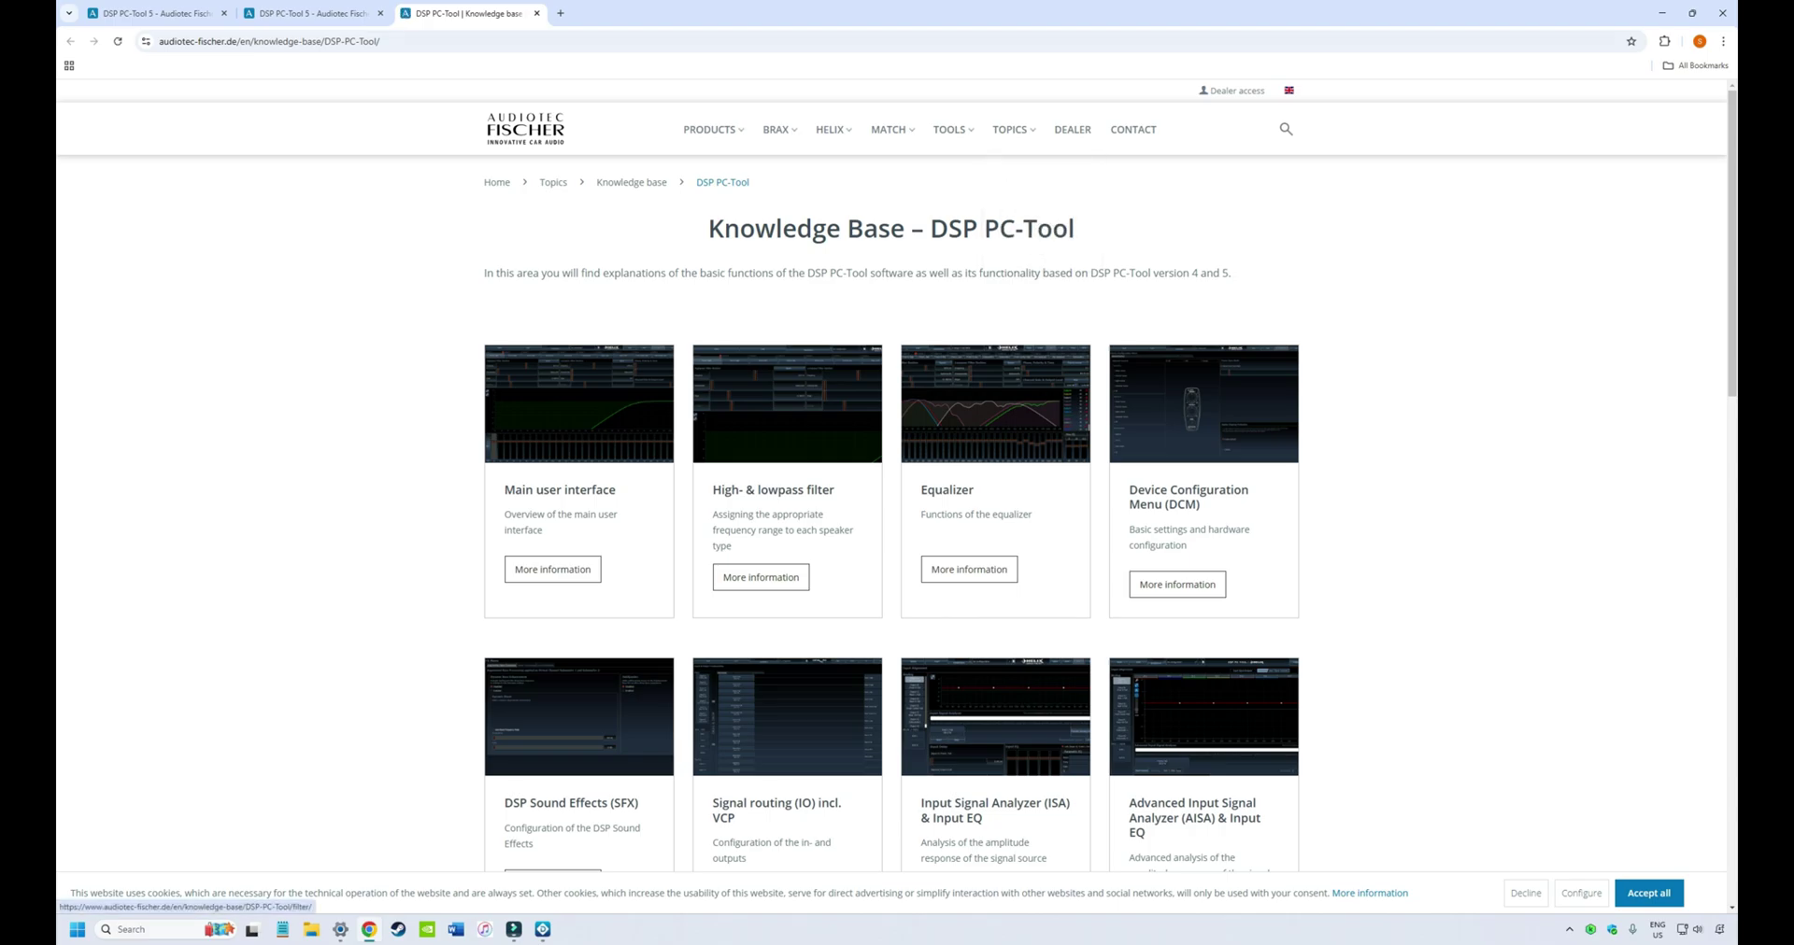
scroll(897, 478, "down", 2)
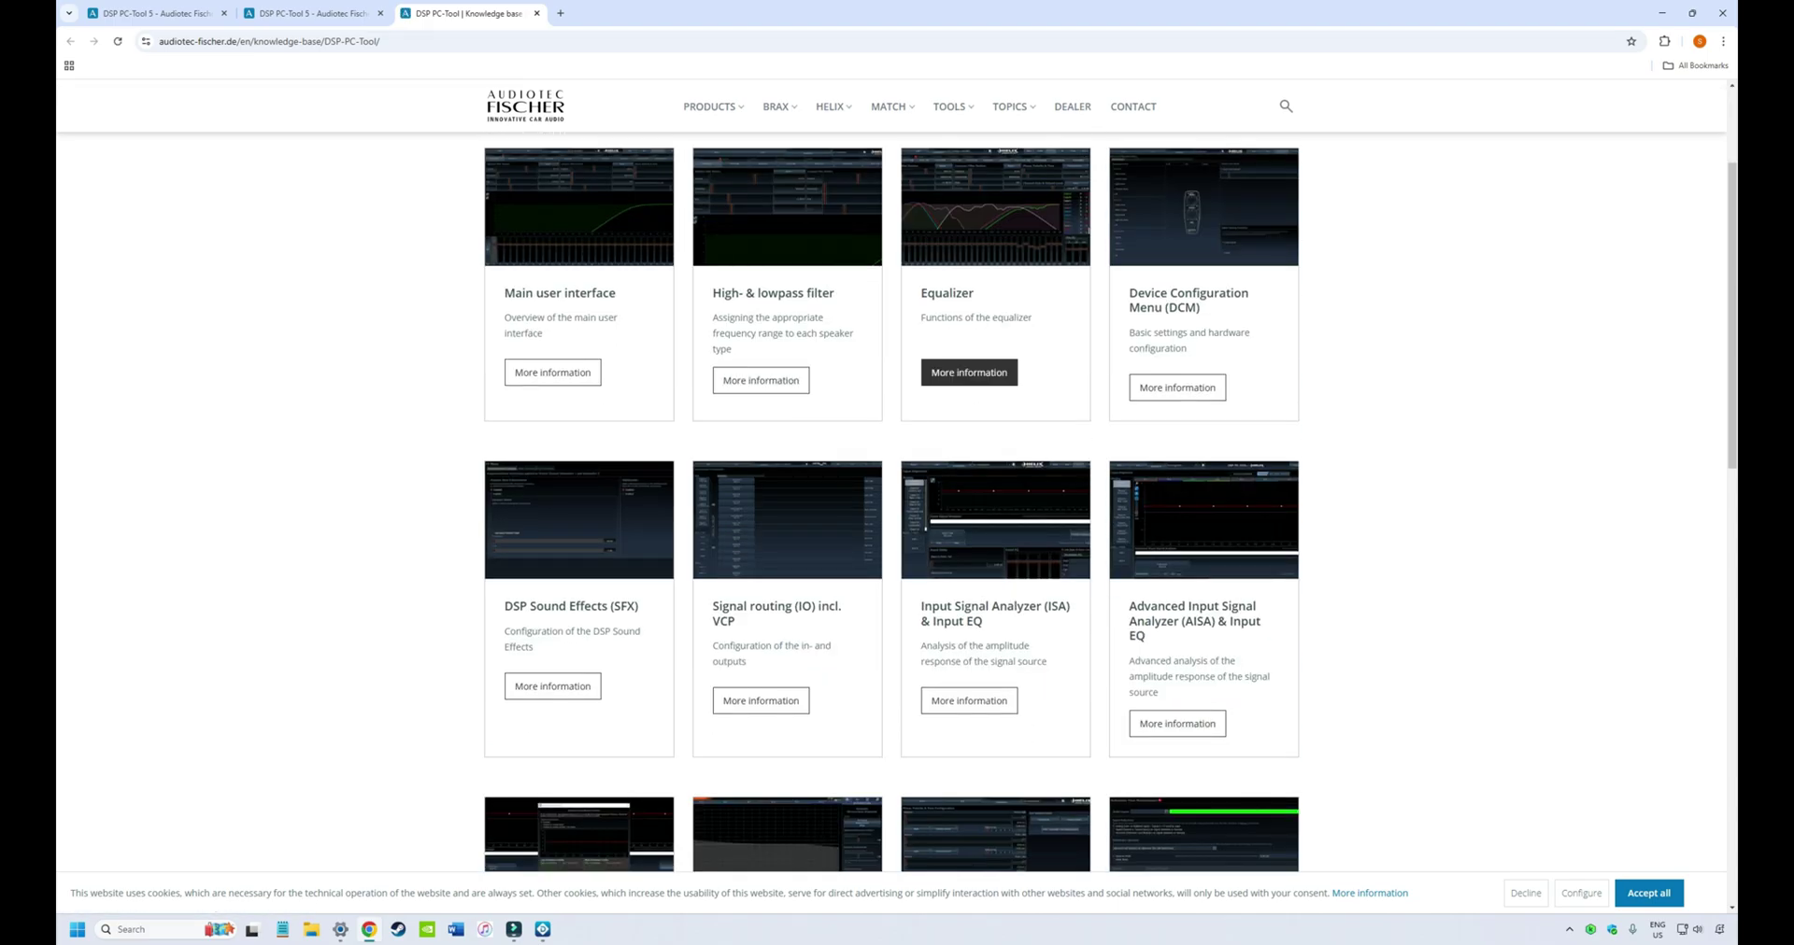
scroll(969, 372, "down", 1)
scroll(1110, 502, "up", 2)
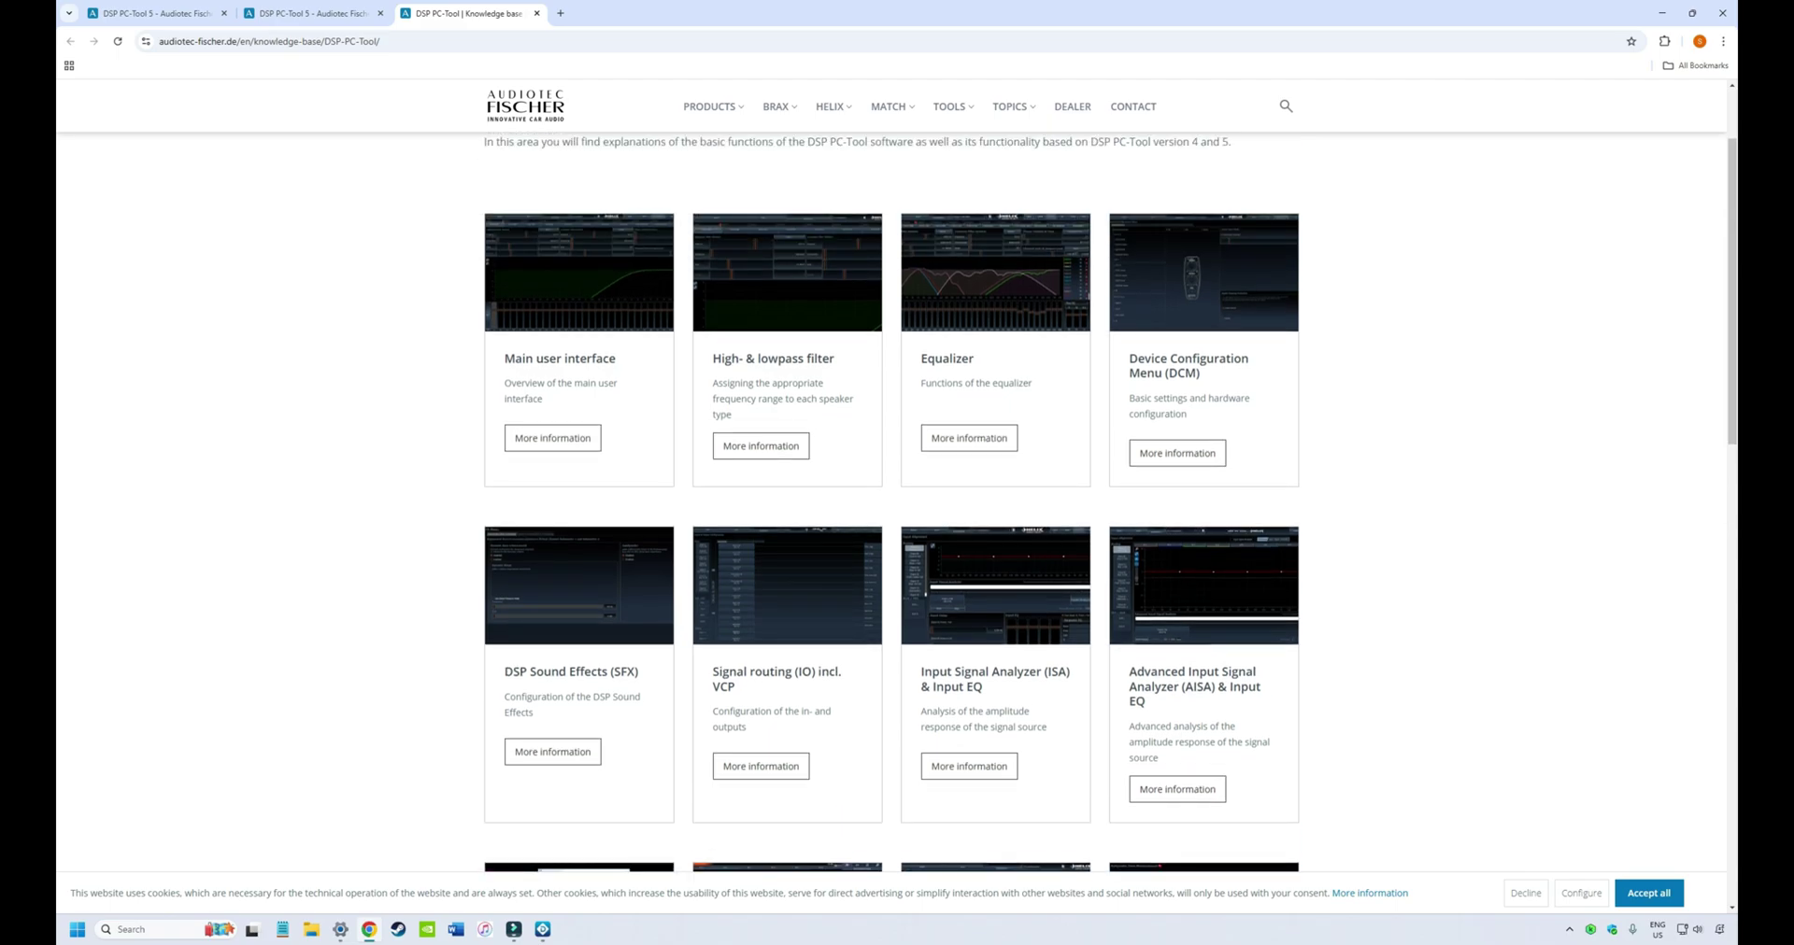
scroll(760, 635, "down", 2)
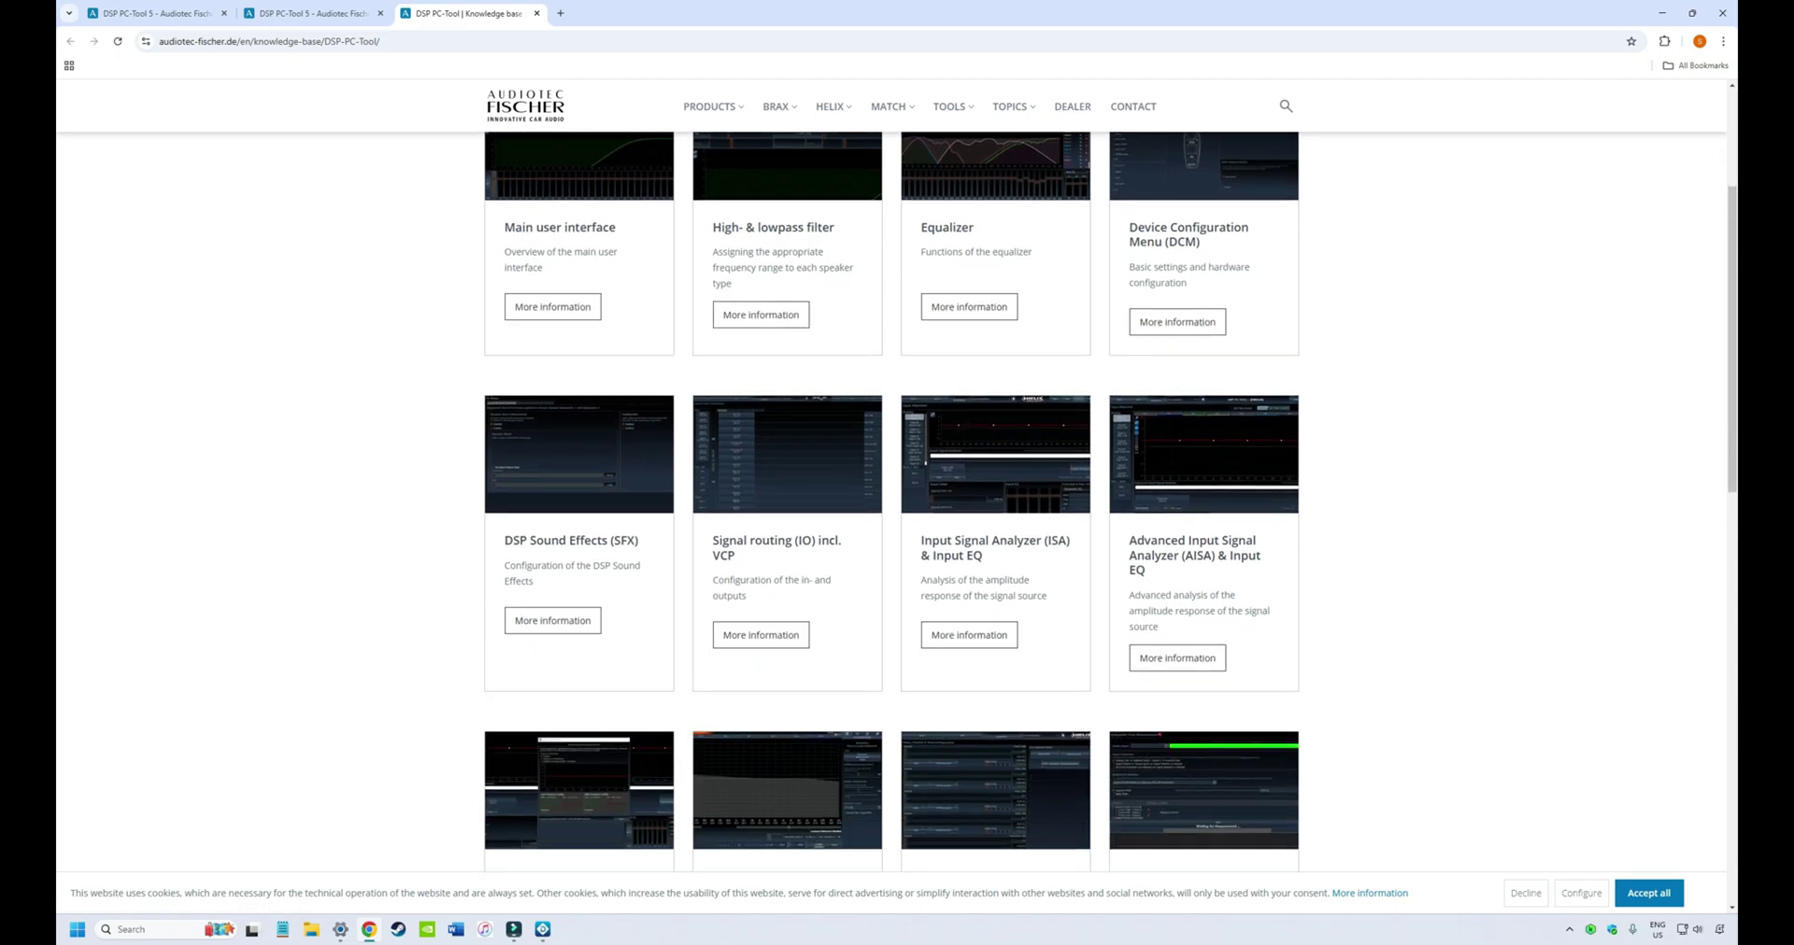
Step: Read the Signal routing (IO) incl. VCP article on configuring inputs and outputs
left_click(760, 635)
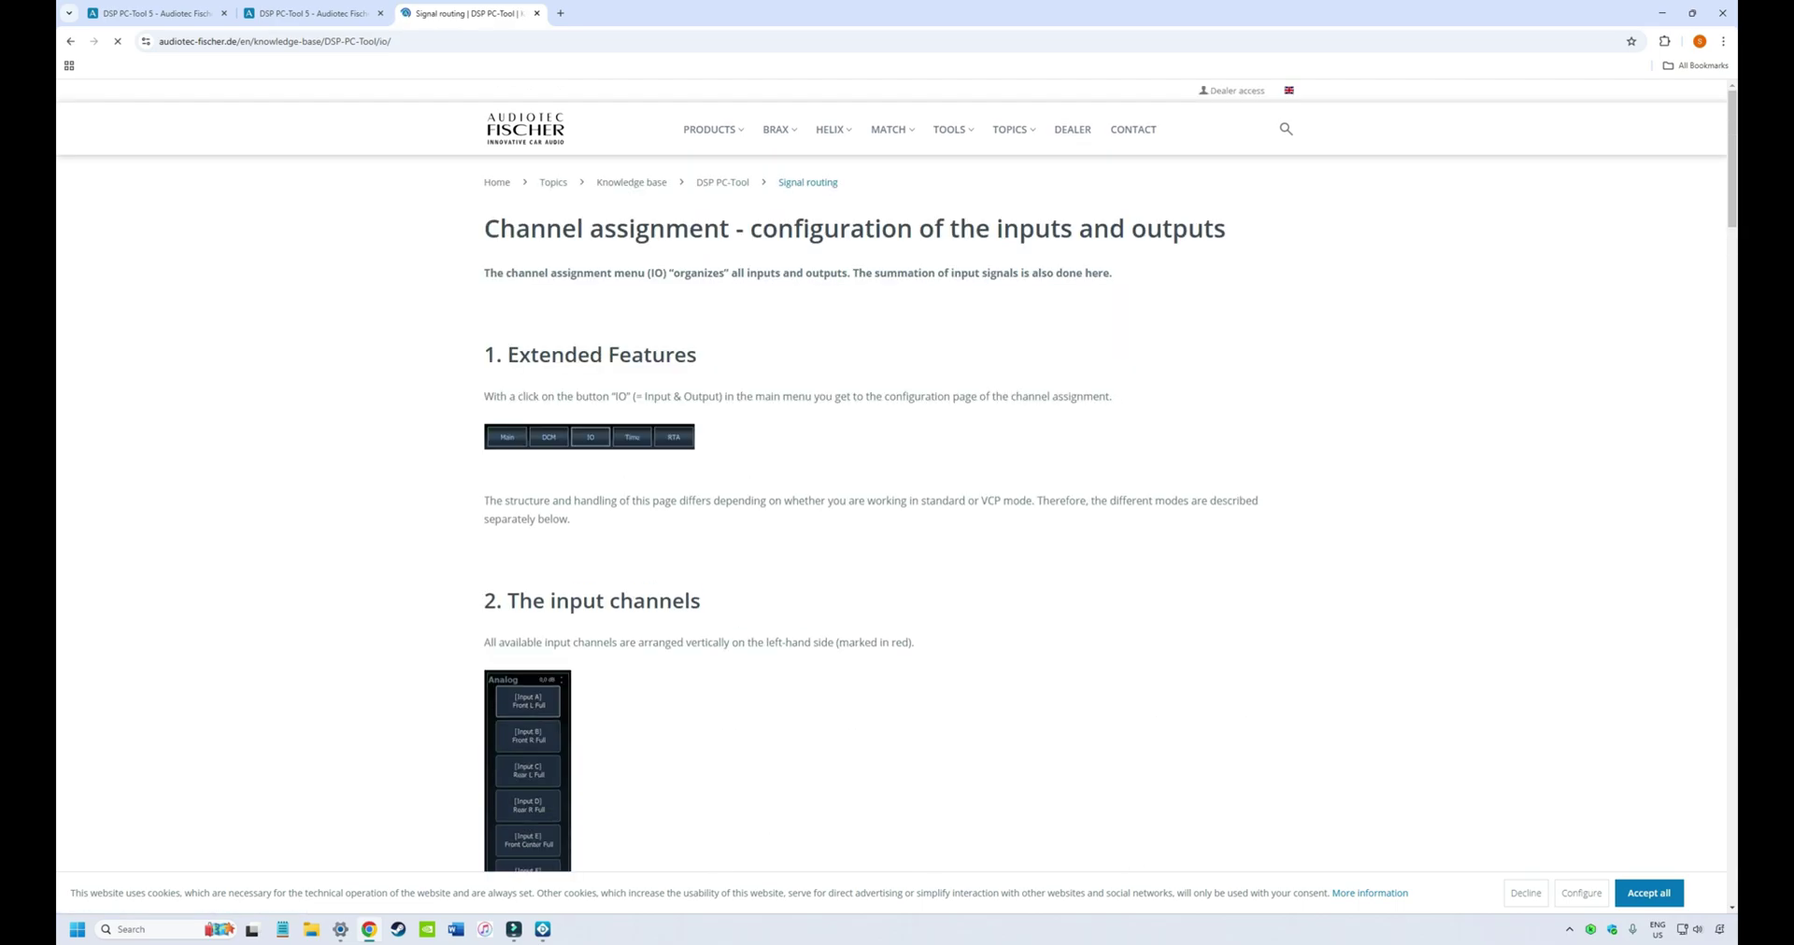
scroll(897, 486, "down", 15)
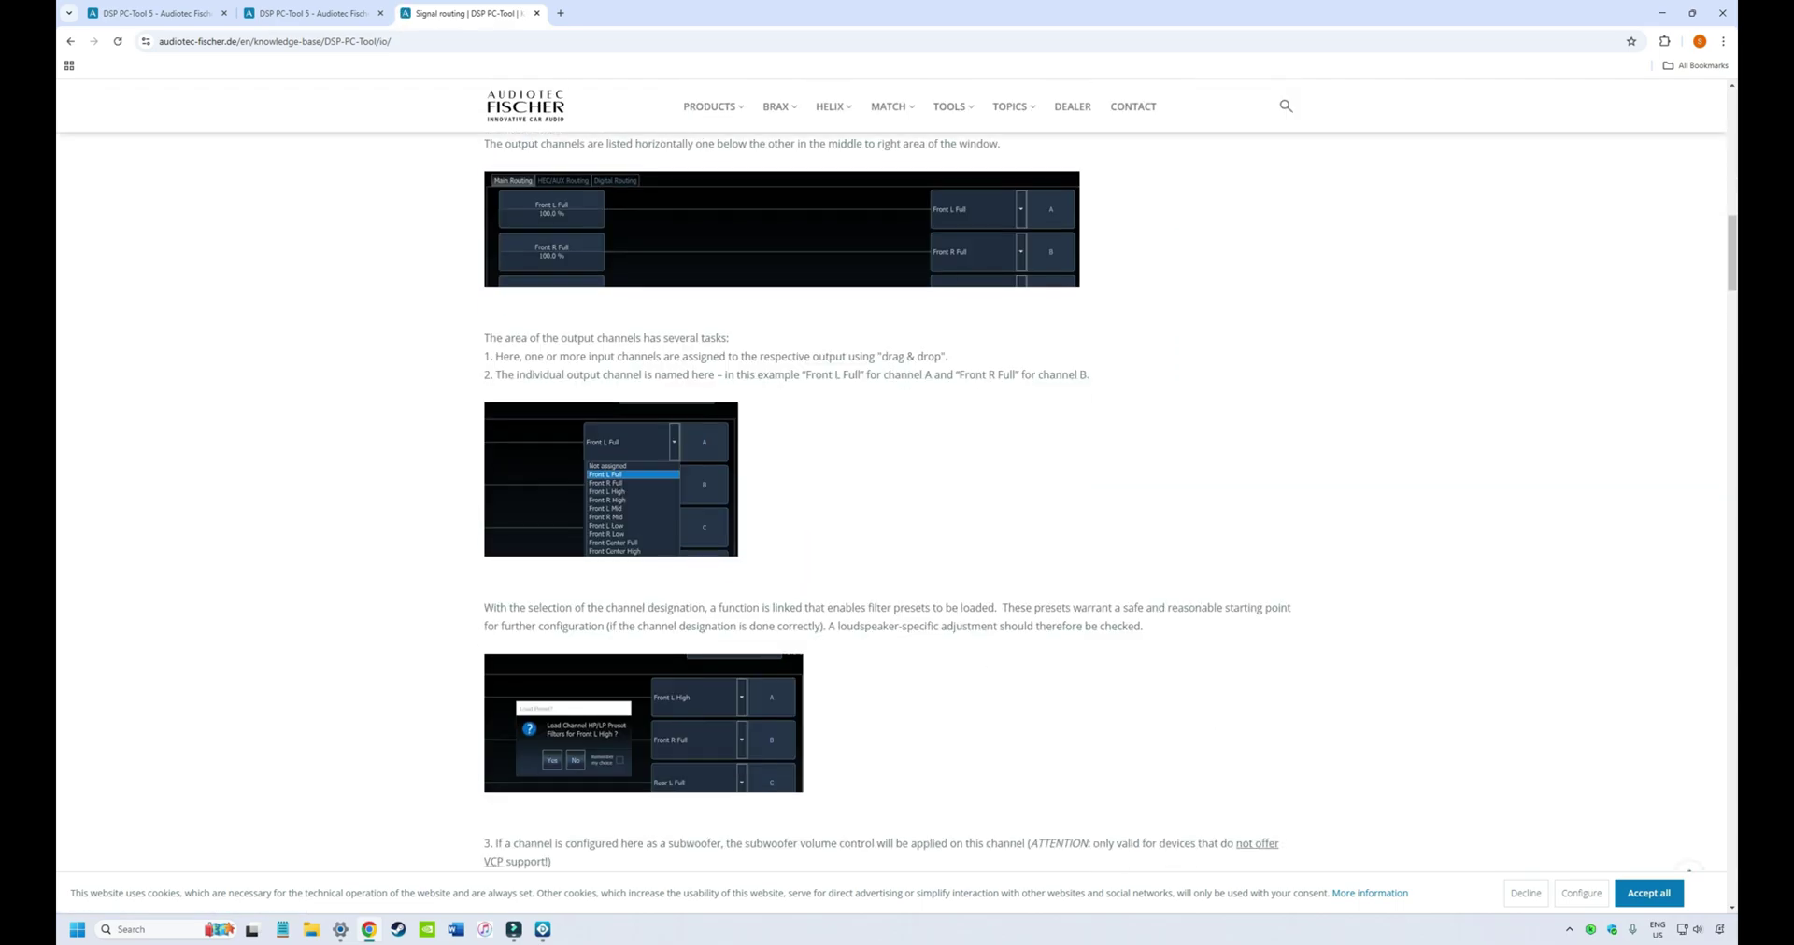
scroll(896, 486, "down", 6)
scroll(896, 485, "up", 14)
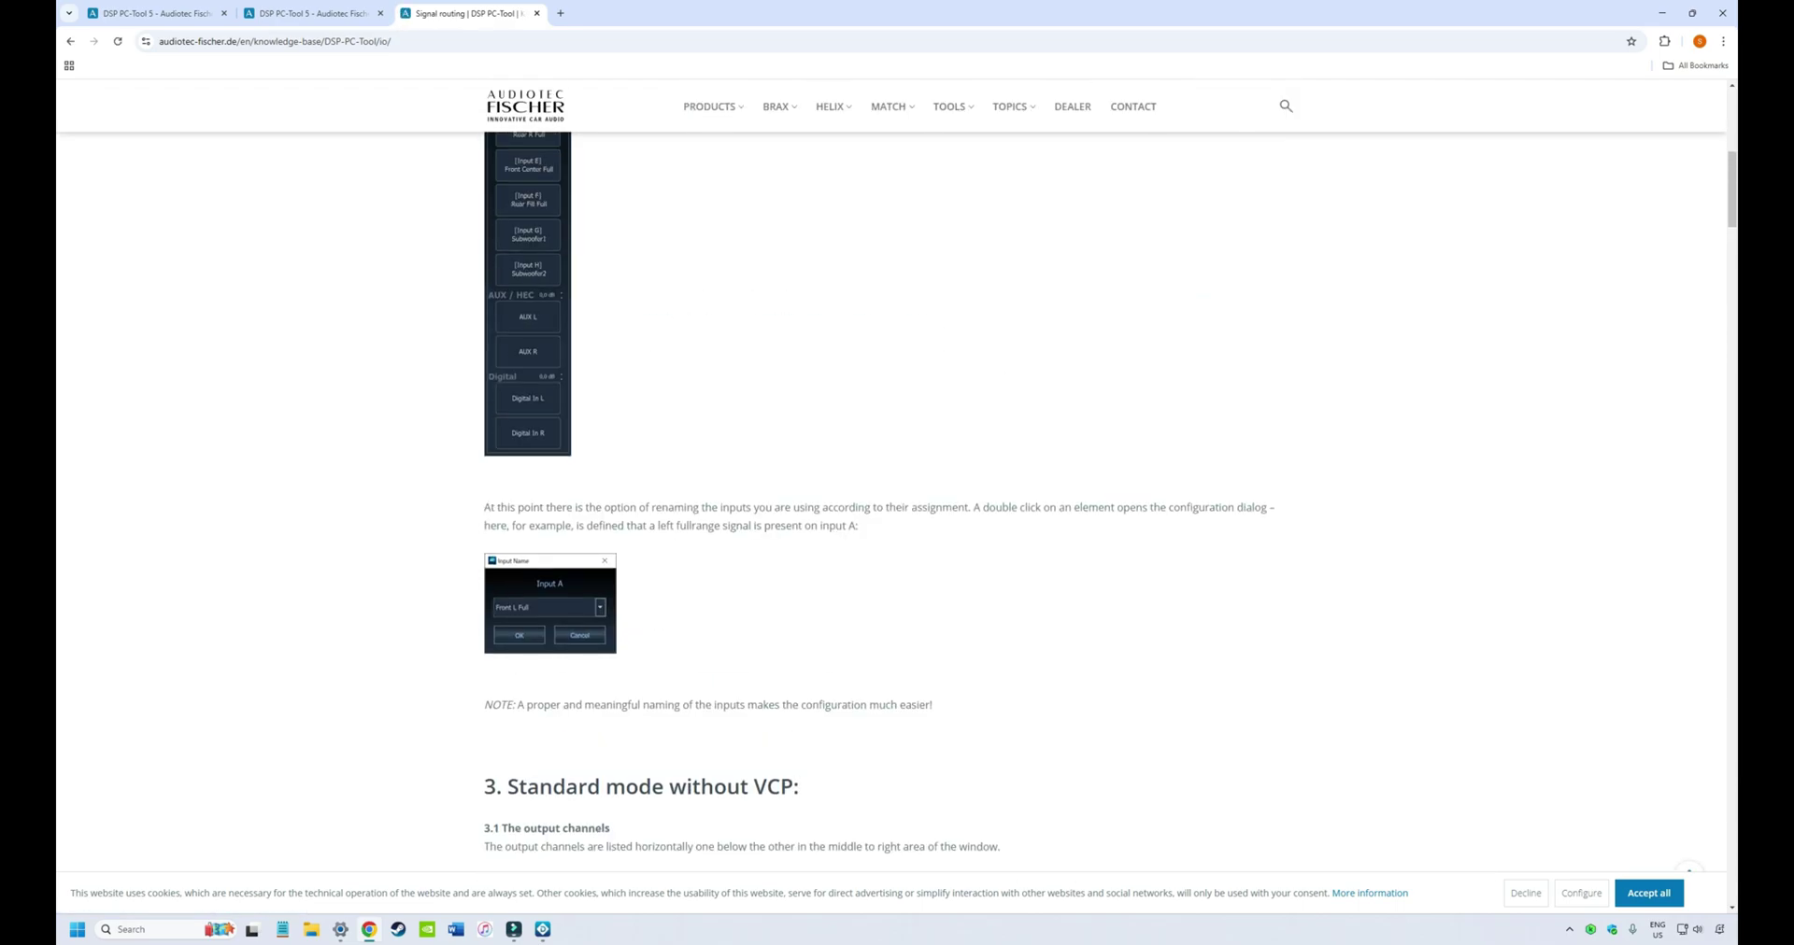
scroll(897, 486, "up", 6)
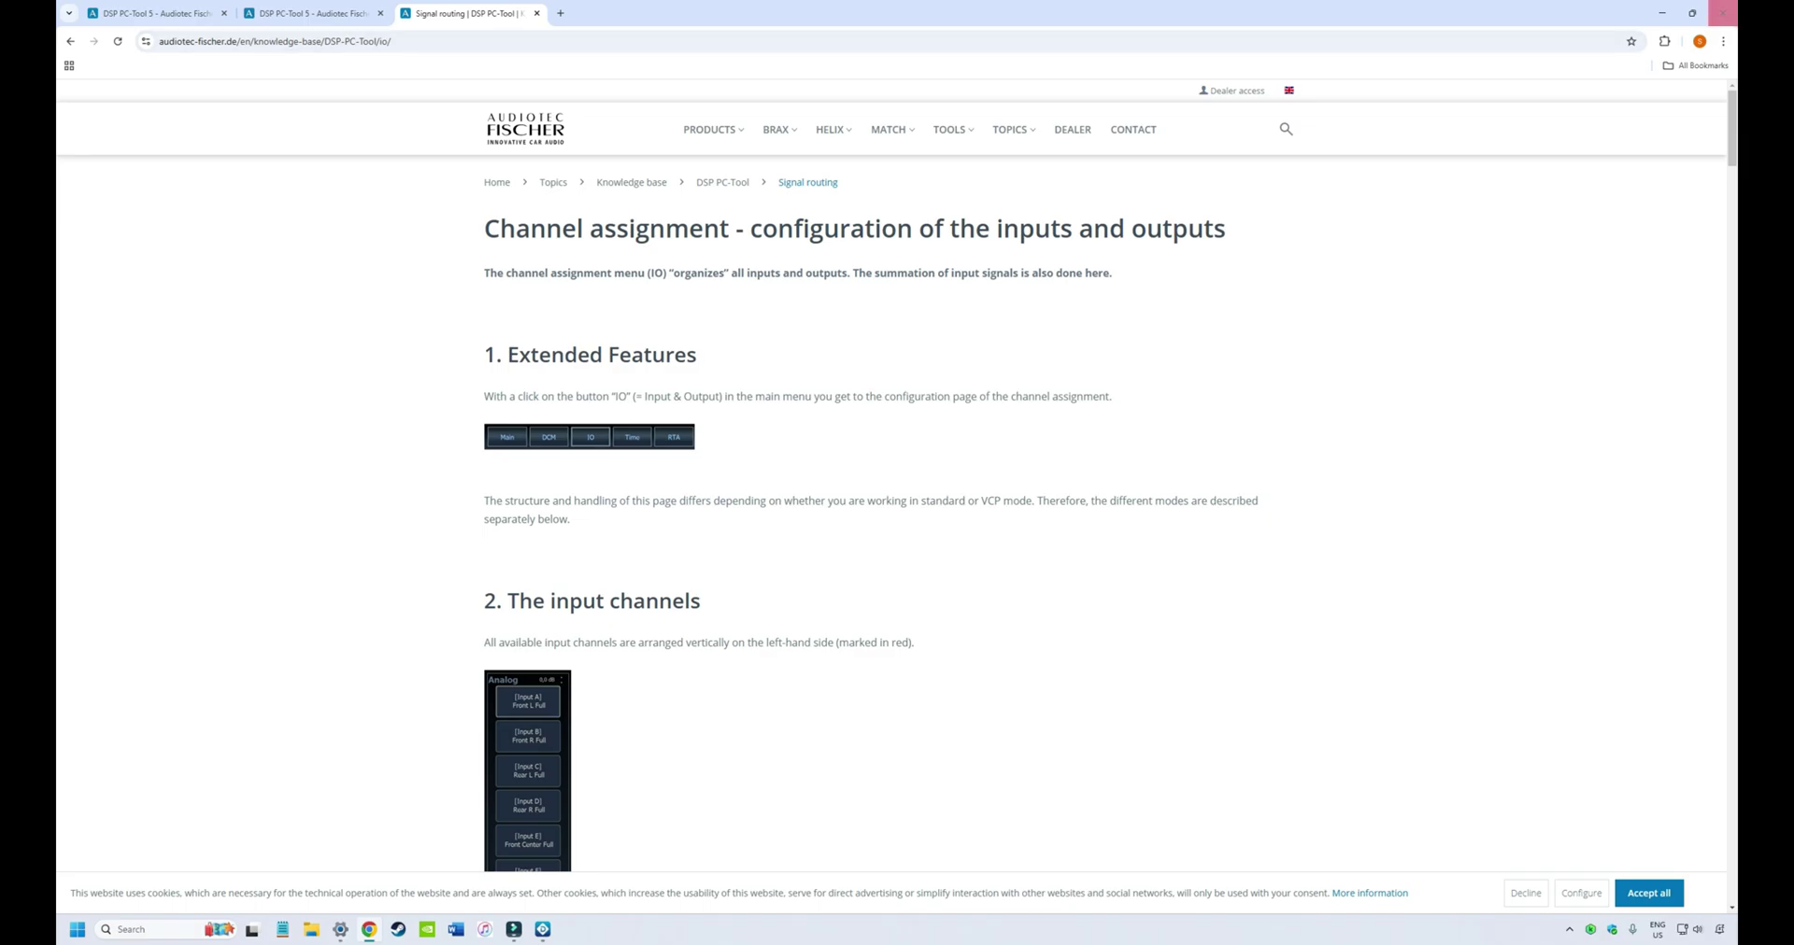
left_click(1722, 13)
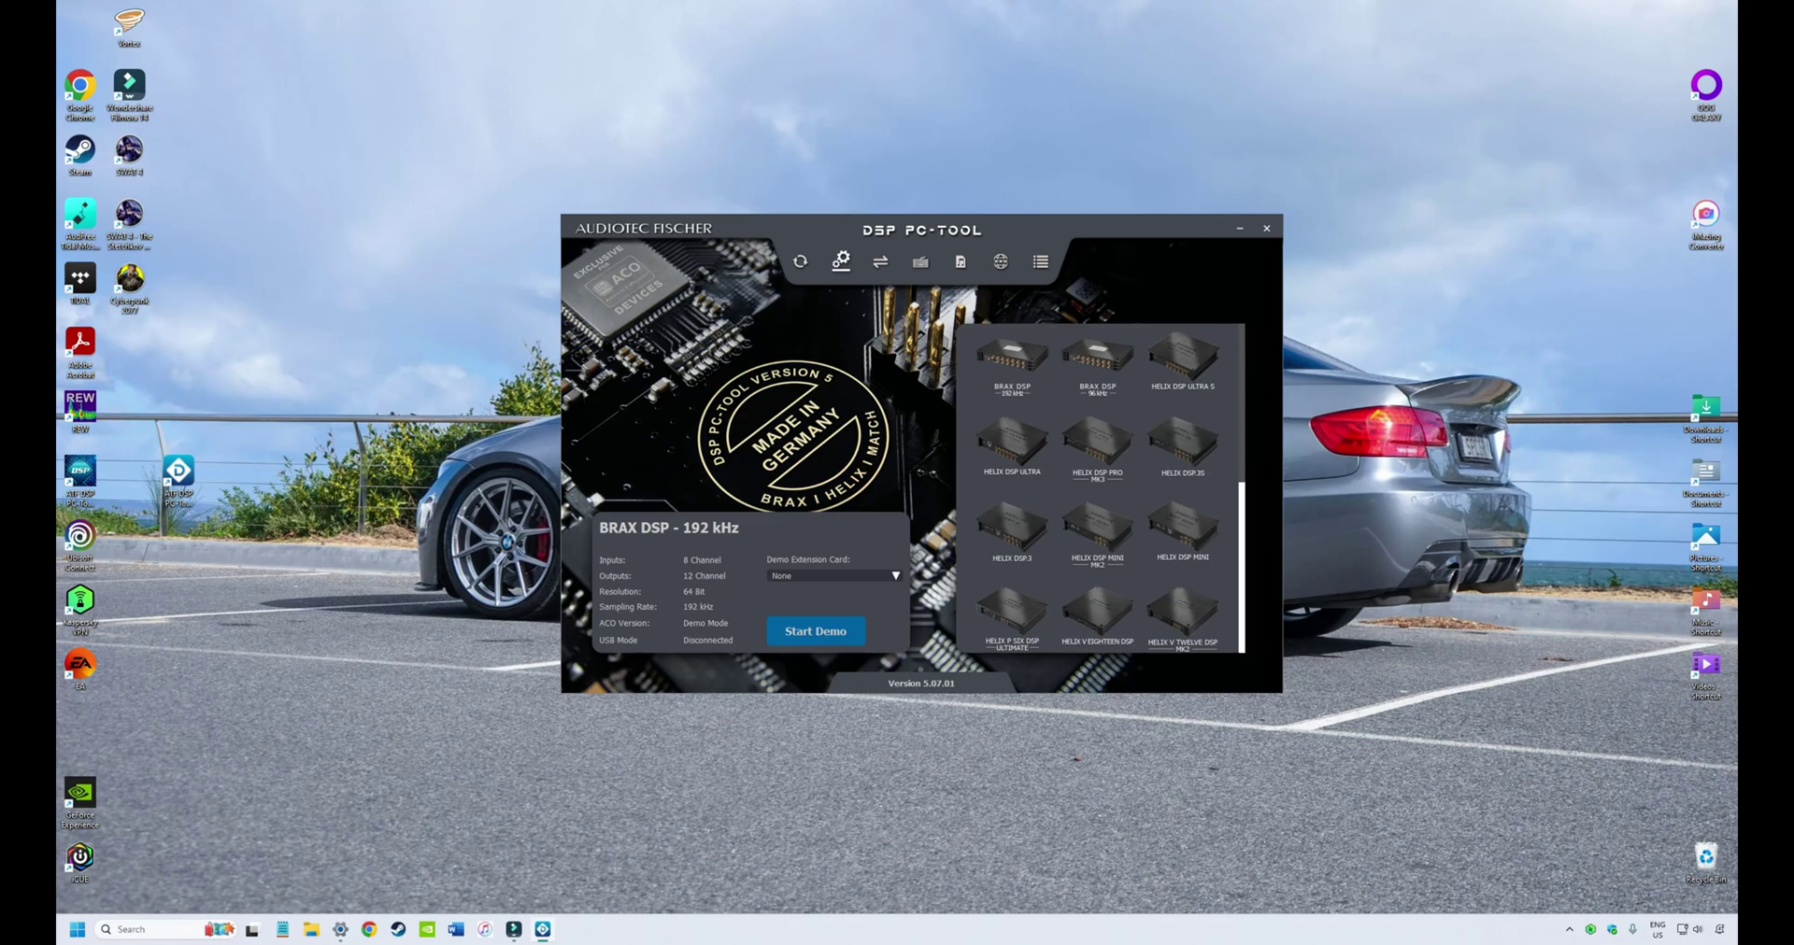
left_click(1040, 261)
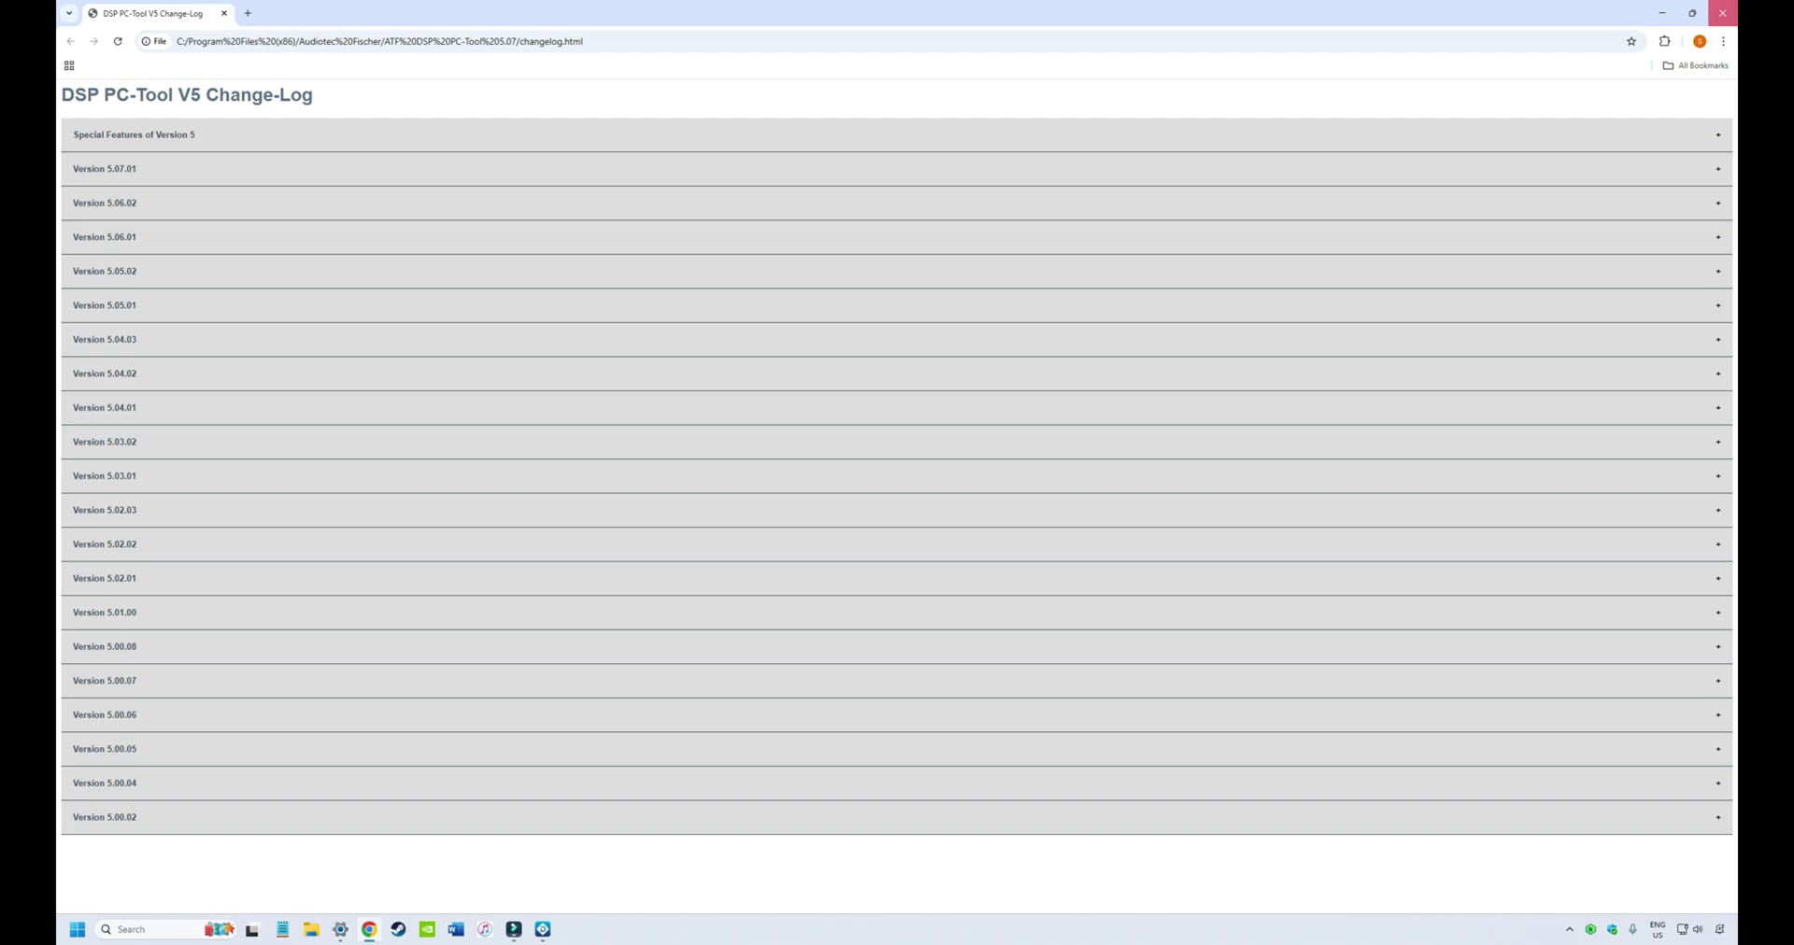
left_click(1722, 13)
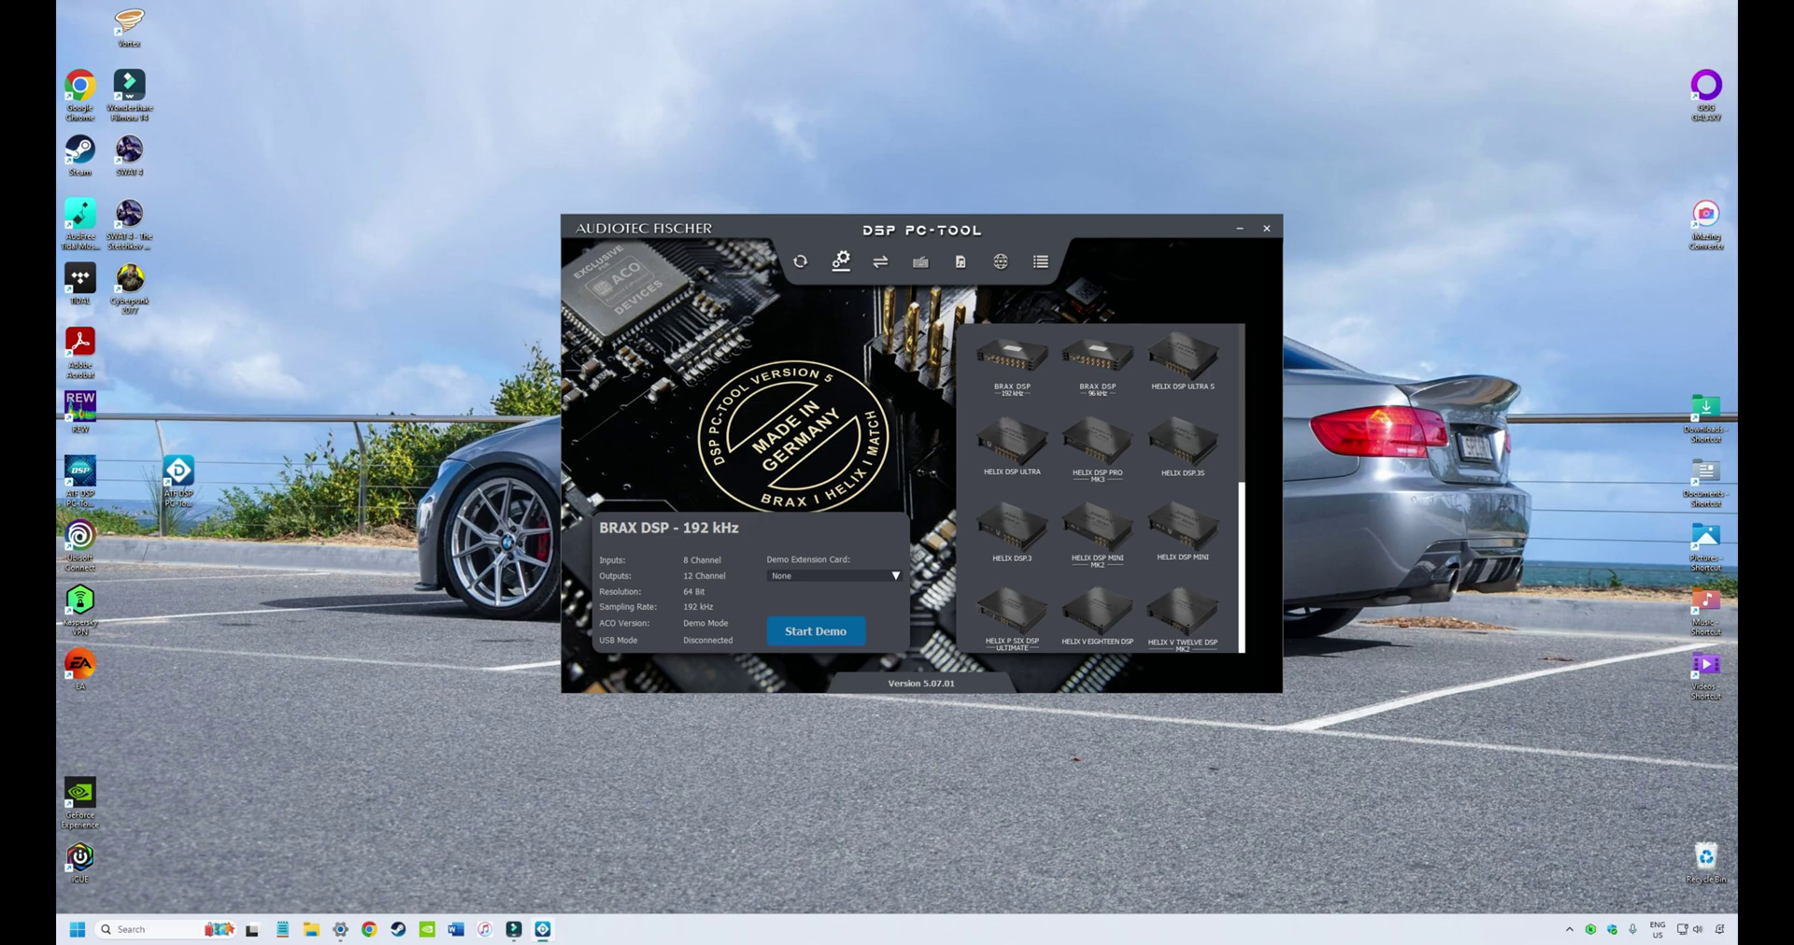
Step: Pick HELIX DSP ULTRA (8 inputs, 12 outputs, 96 kHz) as the demo device
left_click(1012, 444)
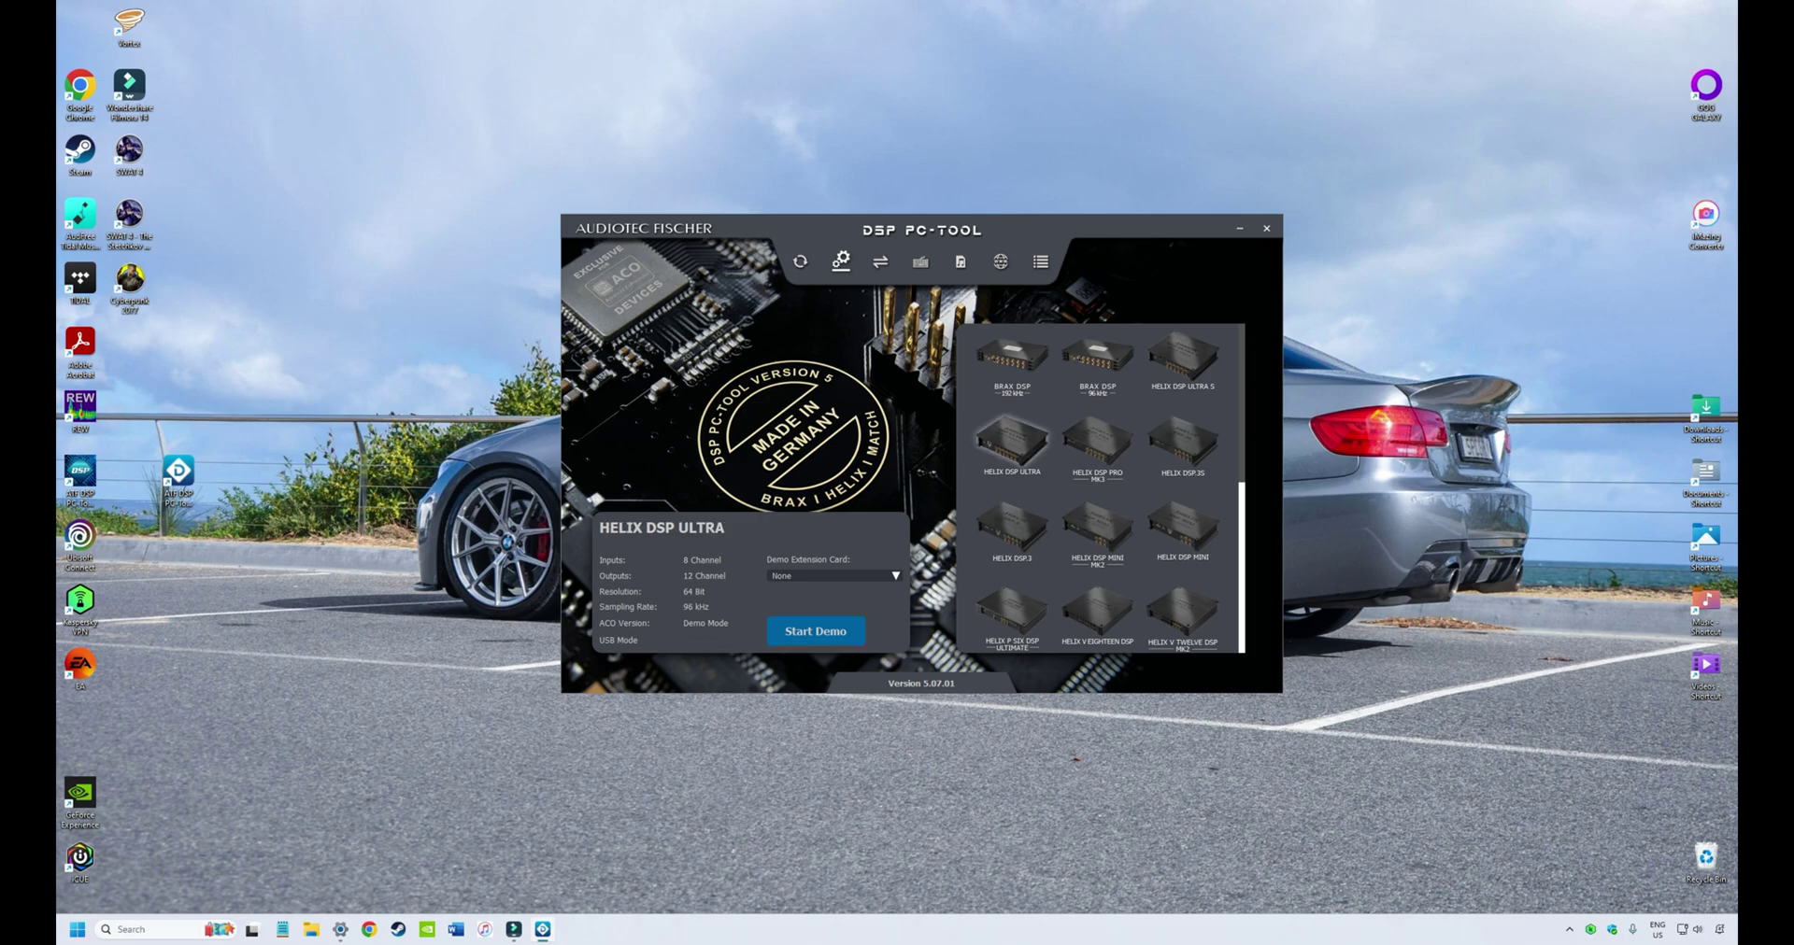
scroll(1102, 486, "down", 5)
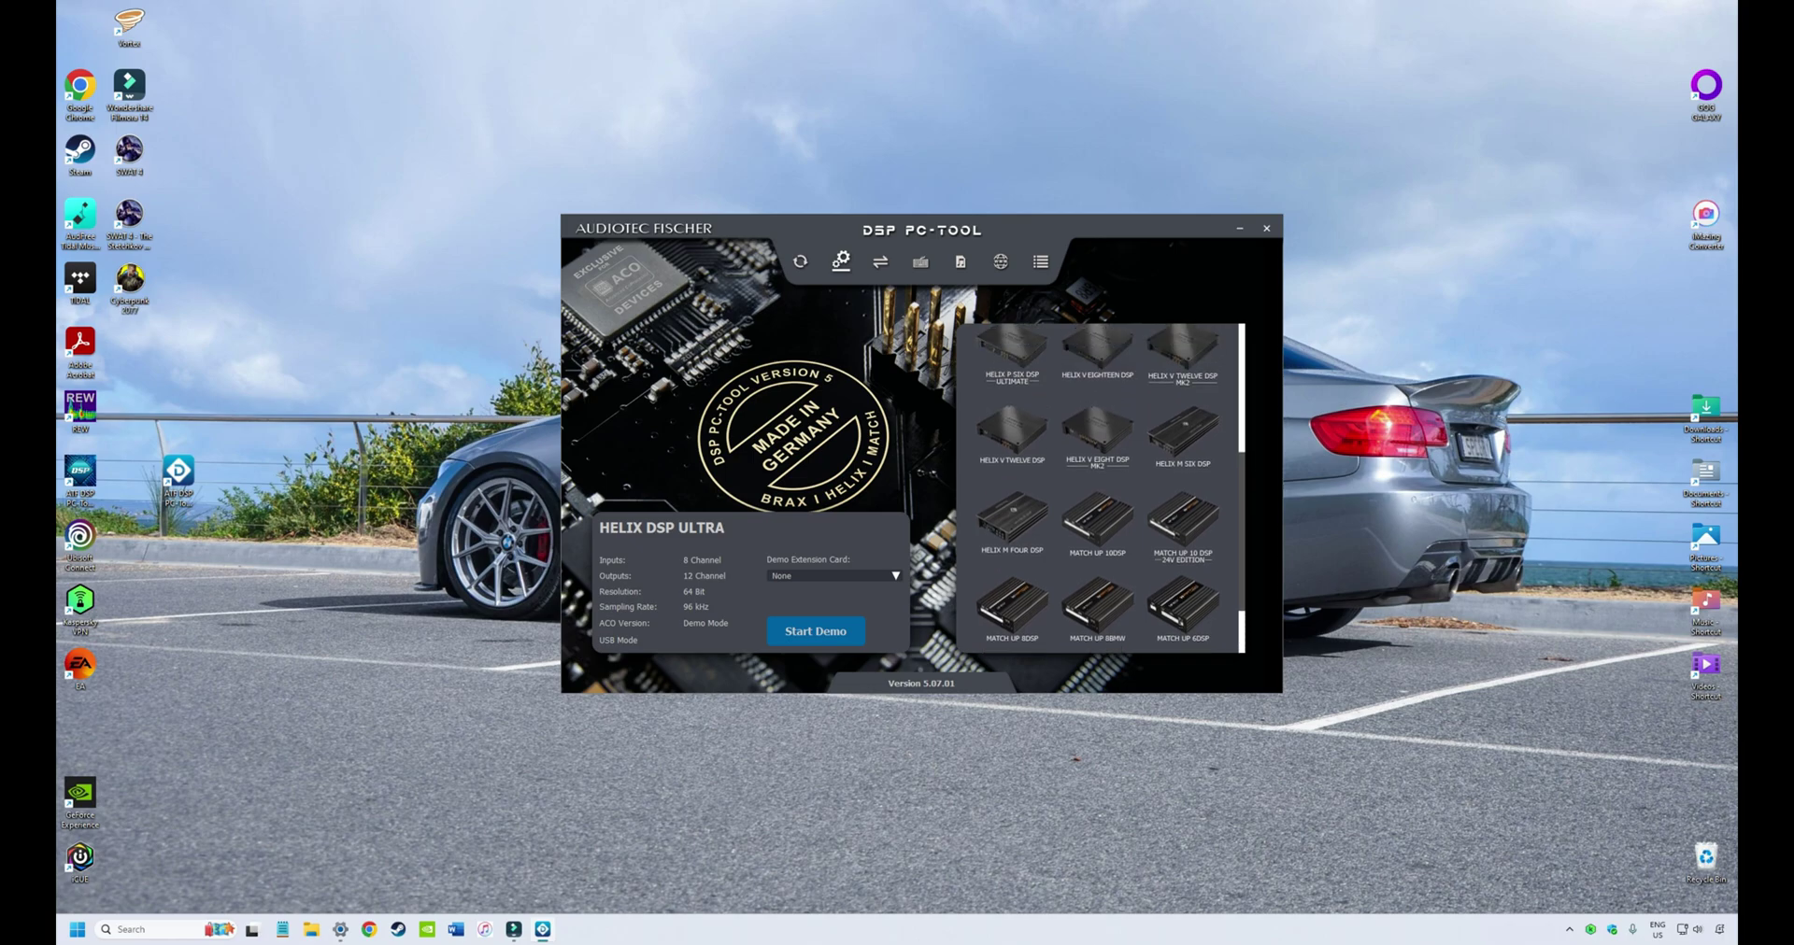
scroll(1102, 486, "up", 5)
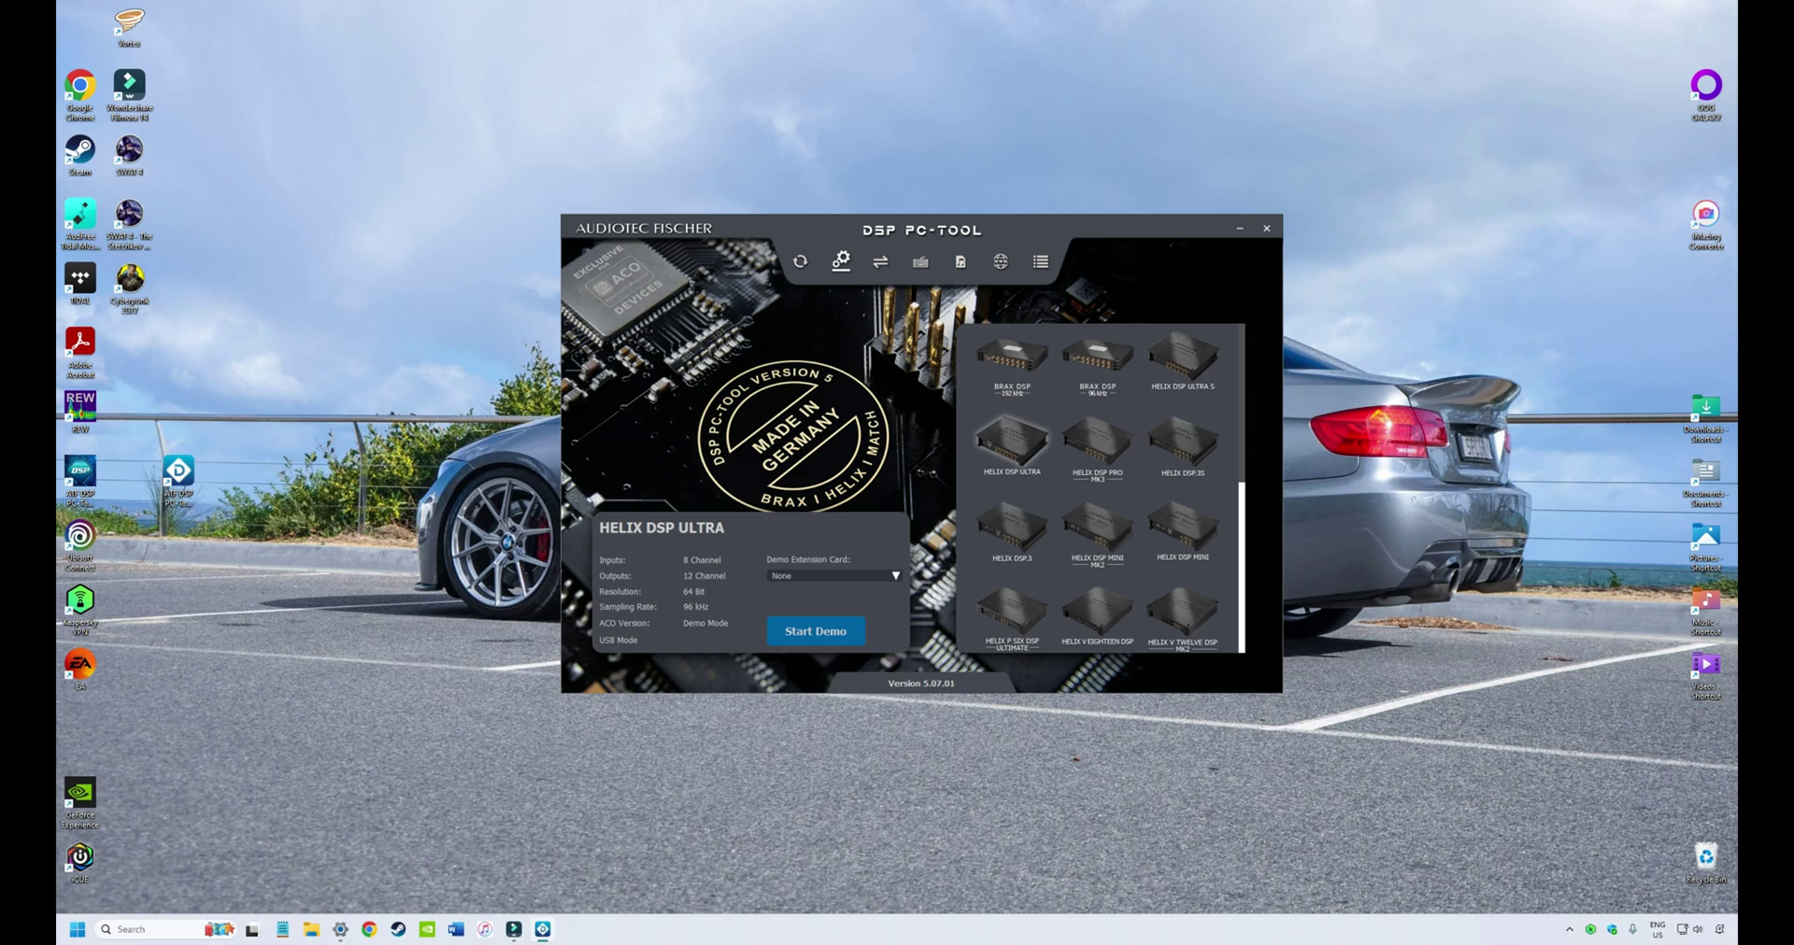
Step: Choose HEC BT as the demo extension card and start the demo
left_click(831, 575)
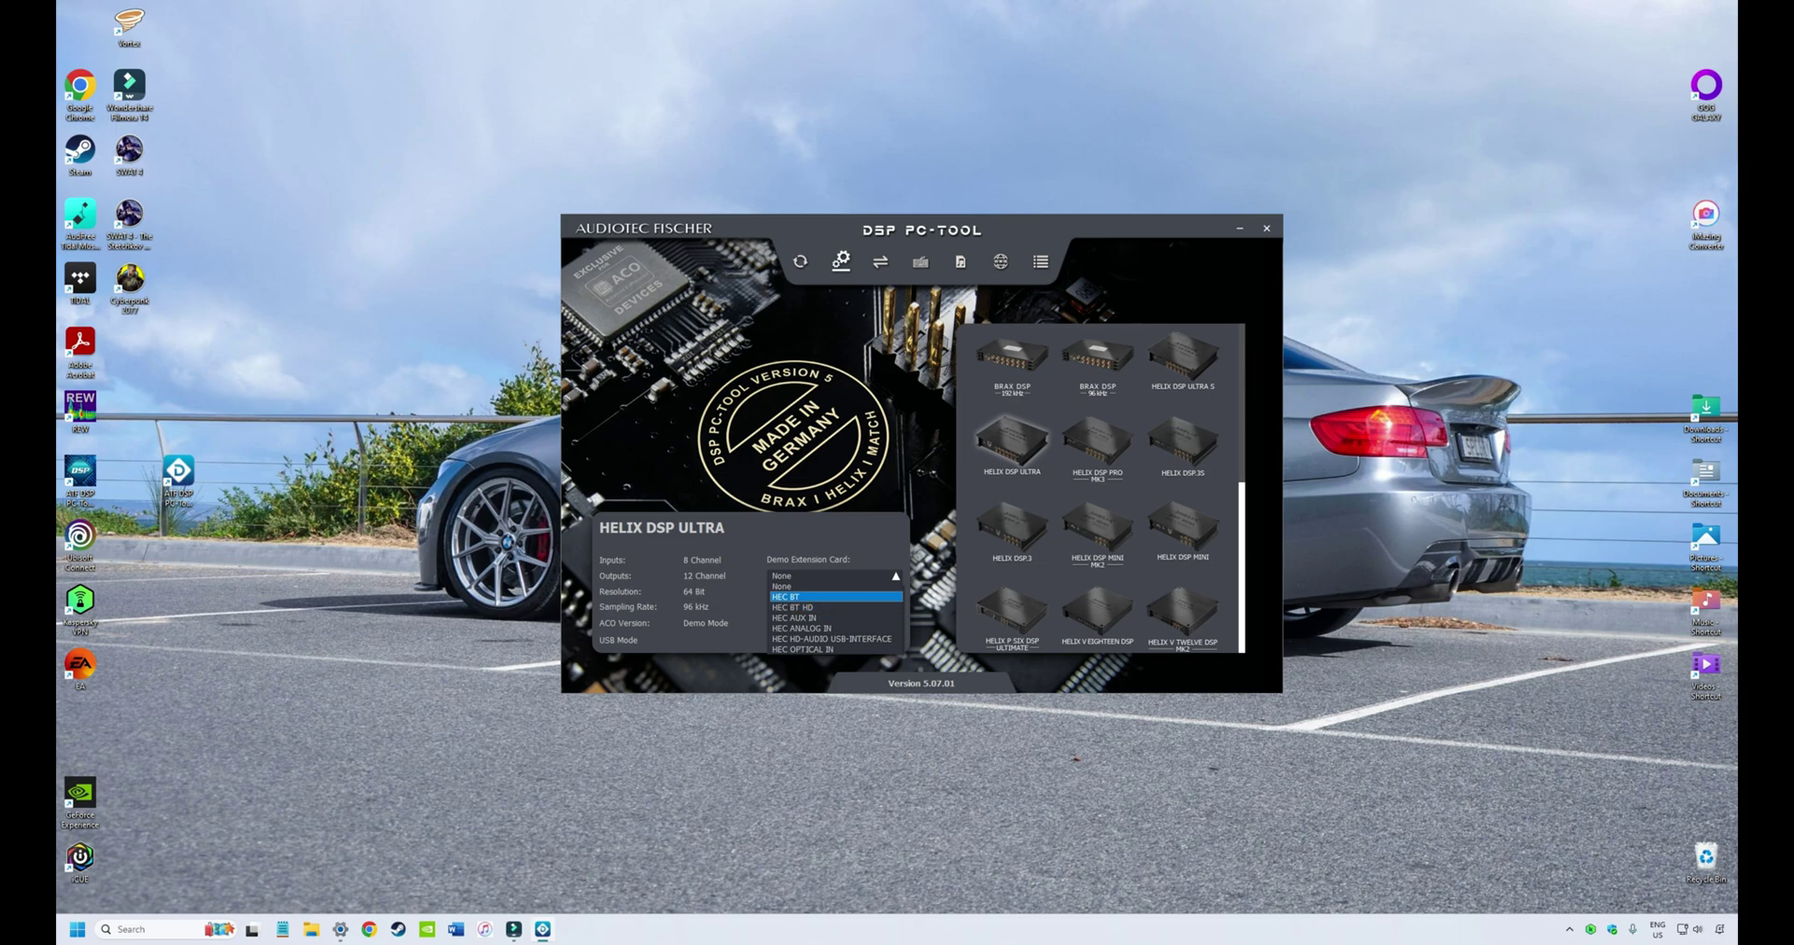
key("Return")
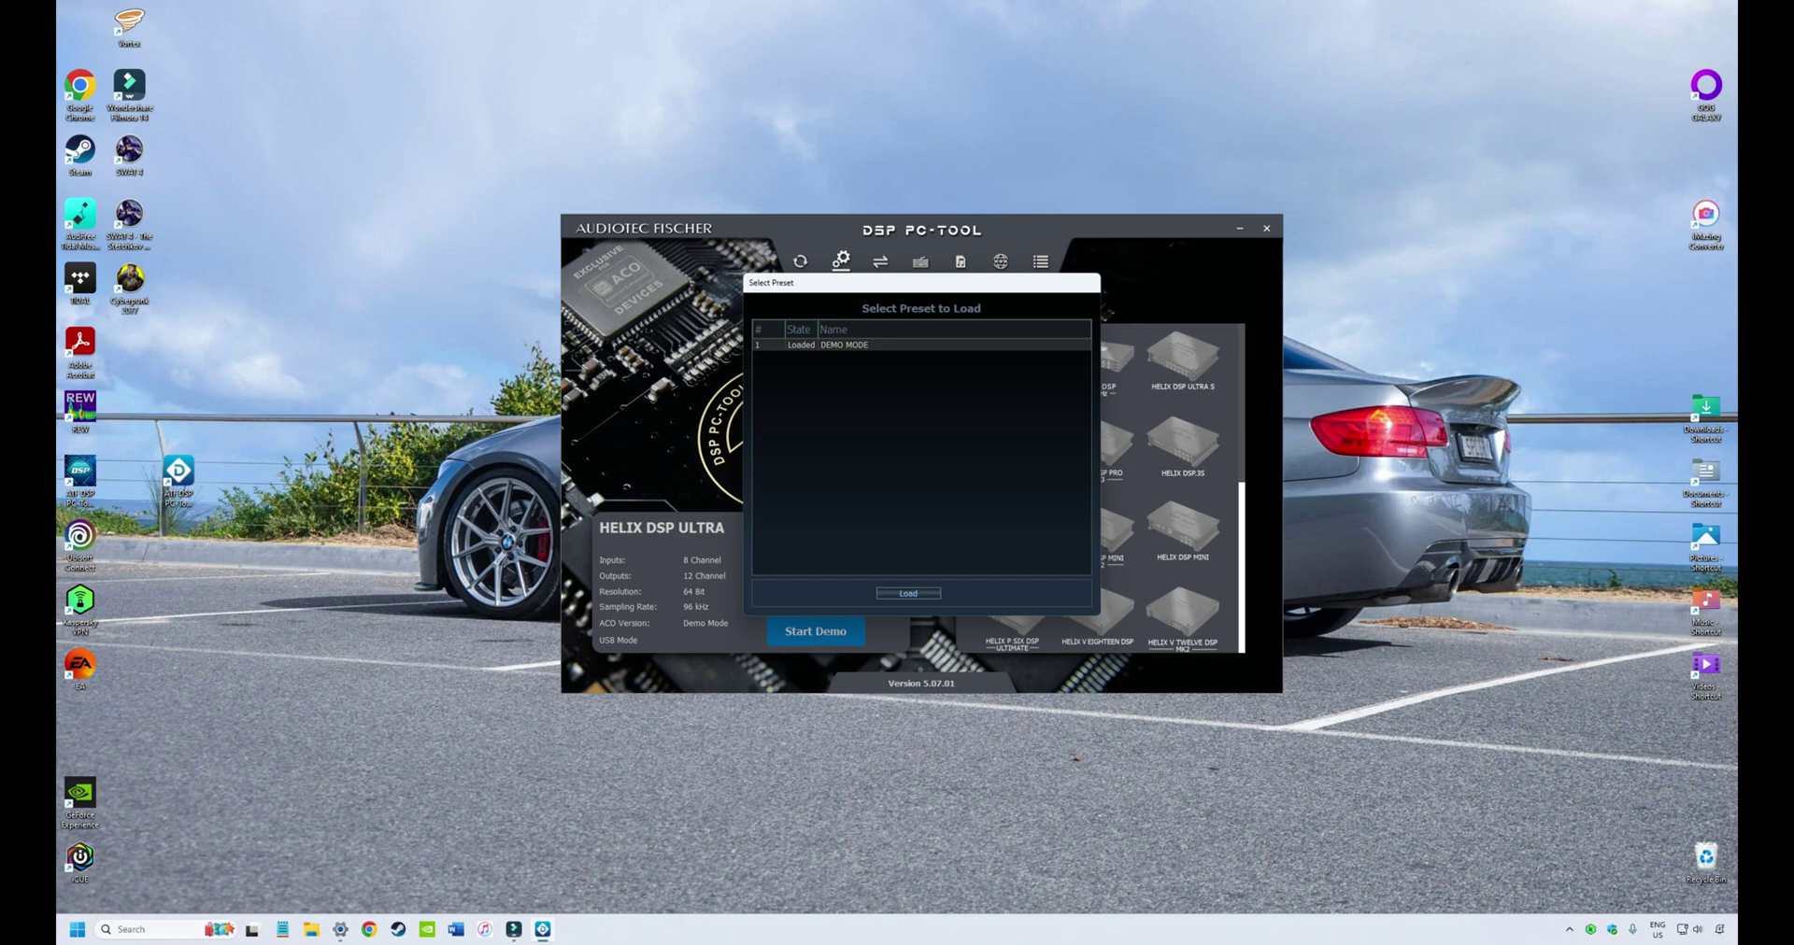
Step: Load the DEMO MODE preset into the editor
key("Return")
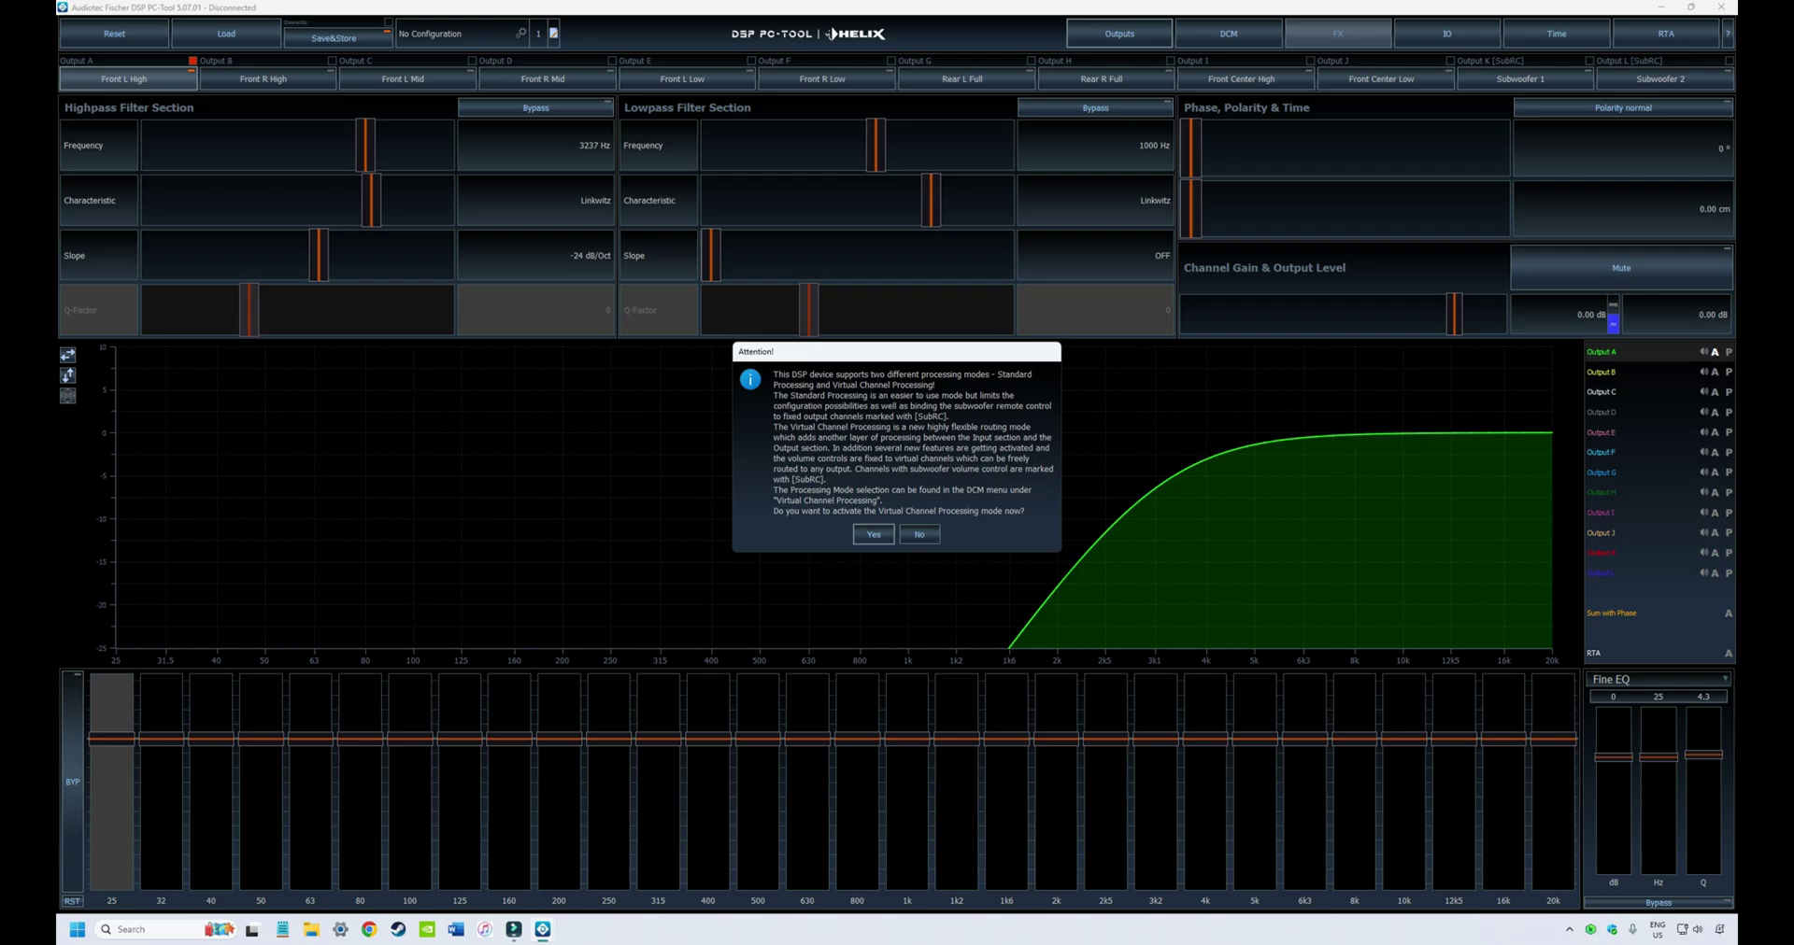
Step: Agree to activate Virtual Channel Processing, opening its Device Configuration Menu page
left_click(874, 534)
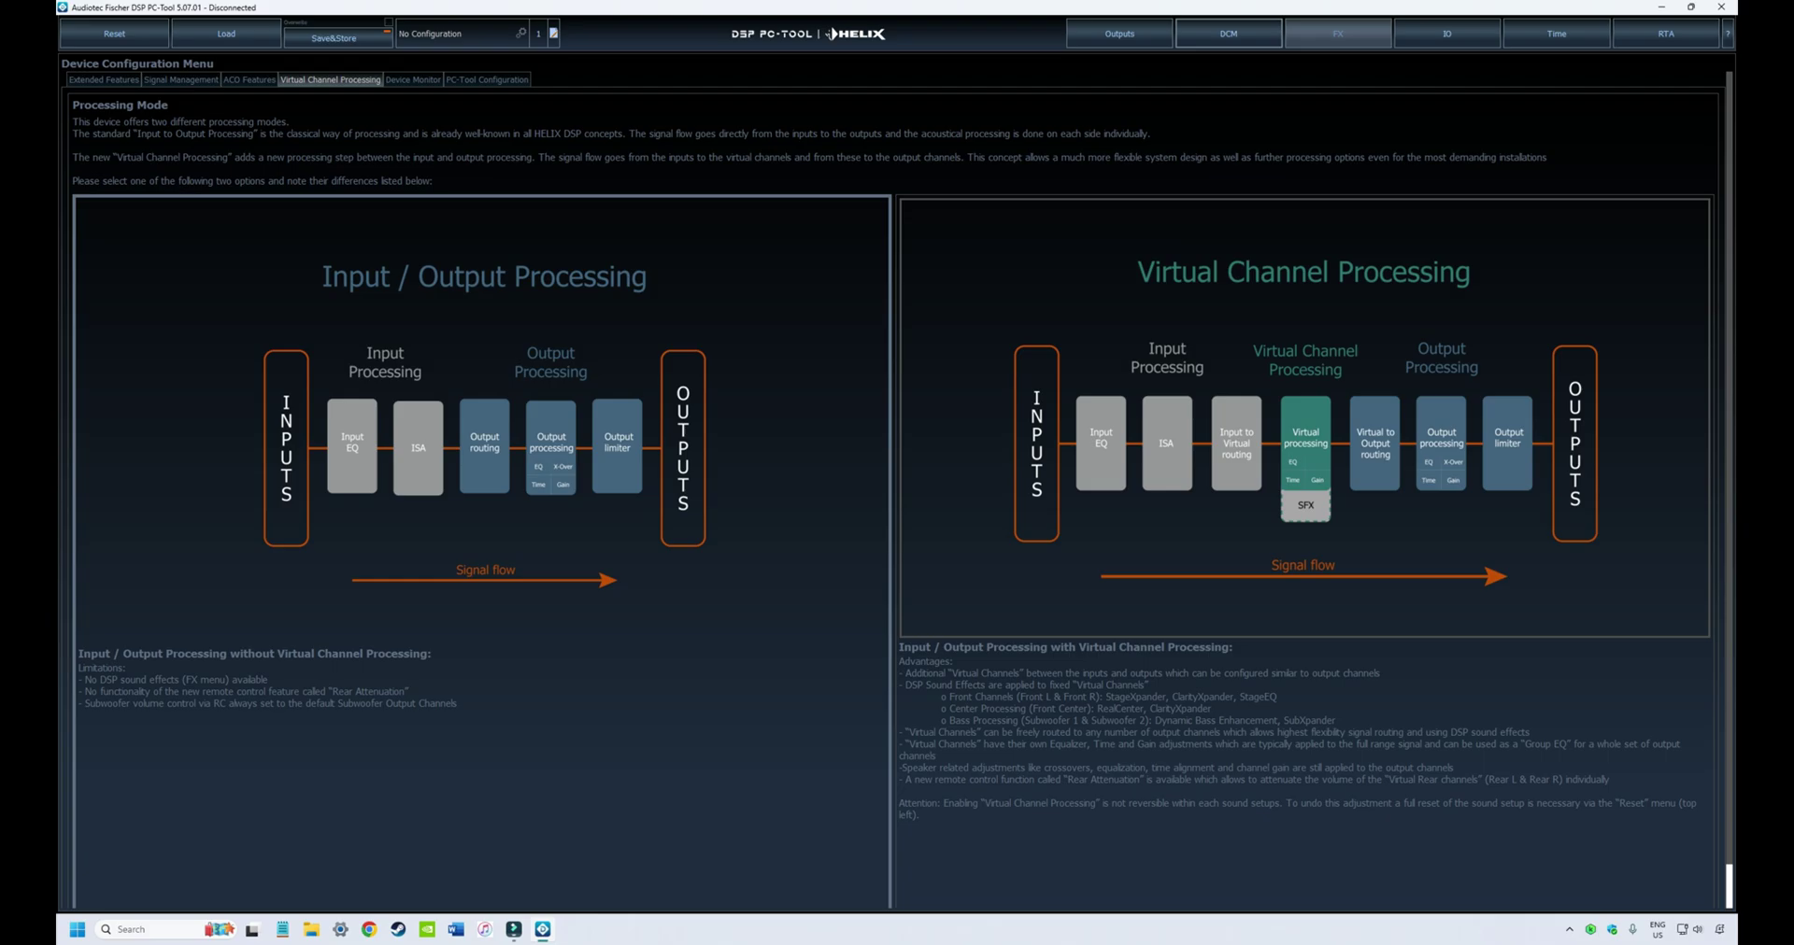
Step: Enable Virtual Channel Processing mode and show the Outputs page for Front L High
left_click(1036, 395)
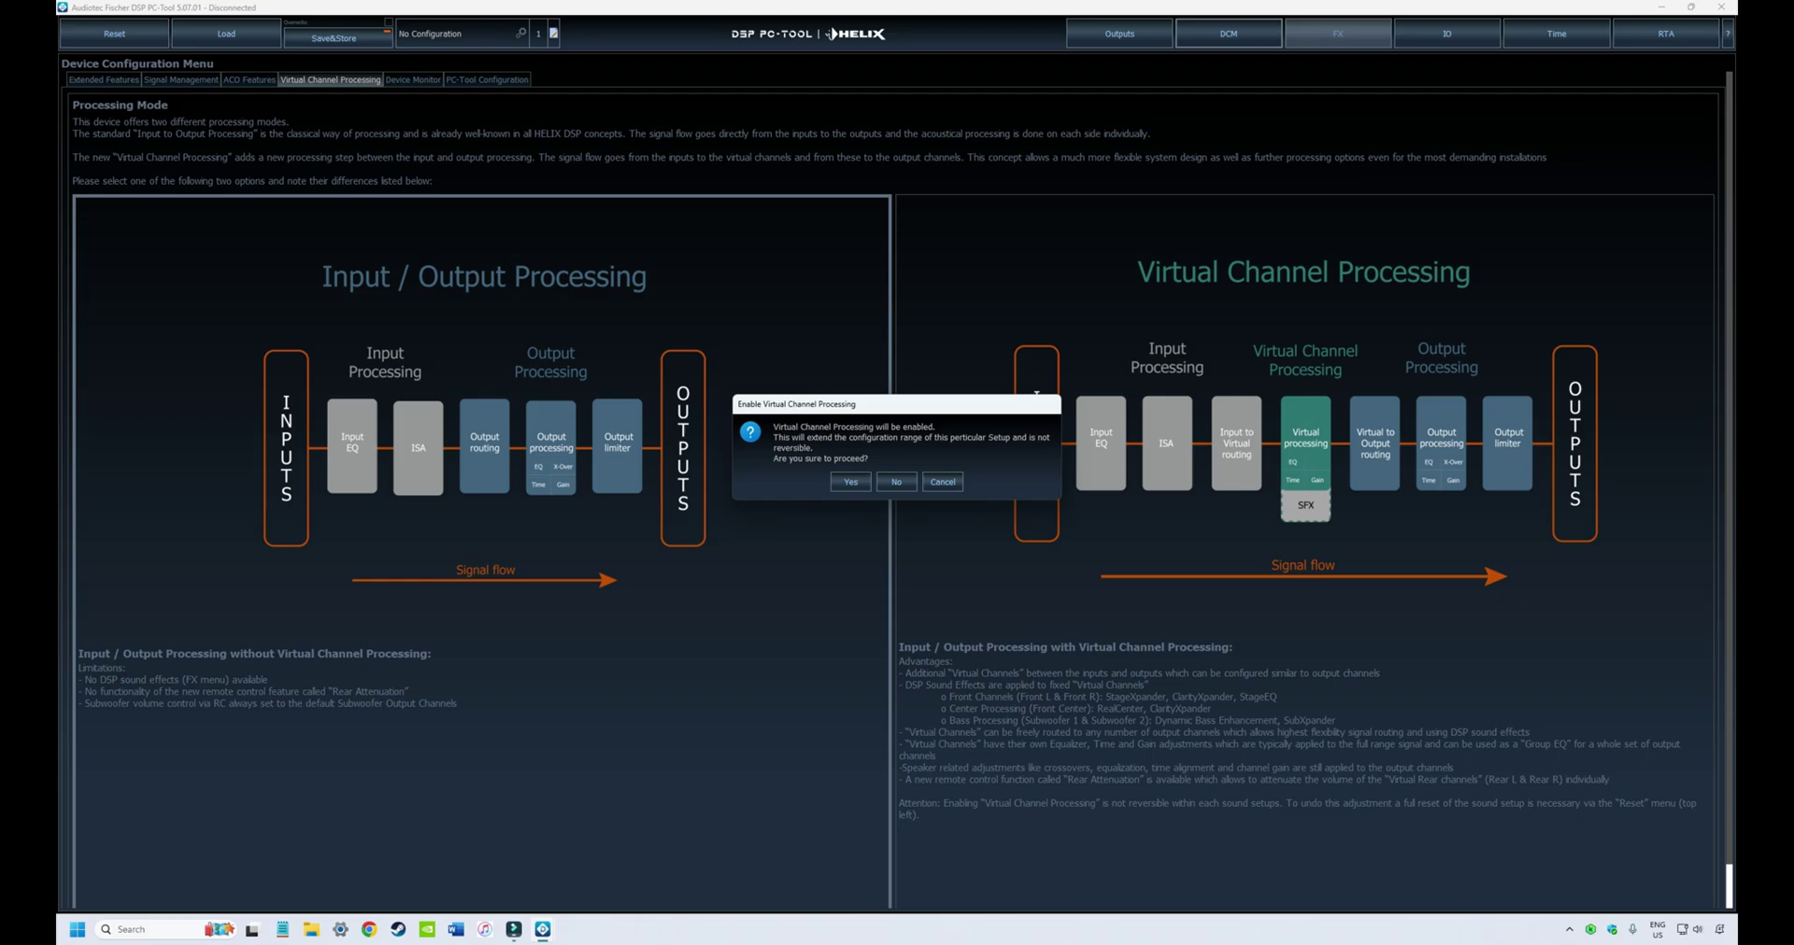
key("Return")
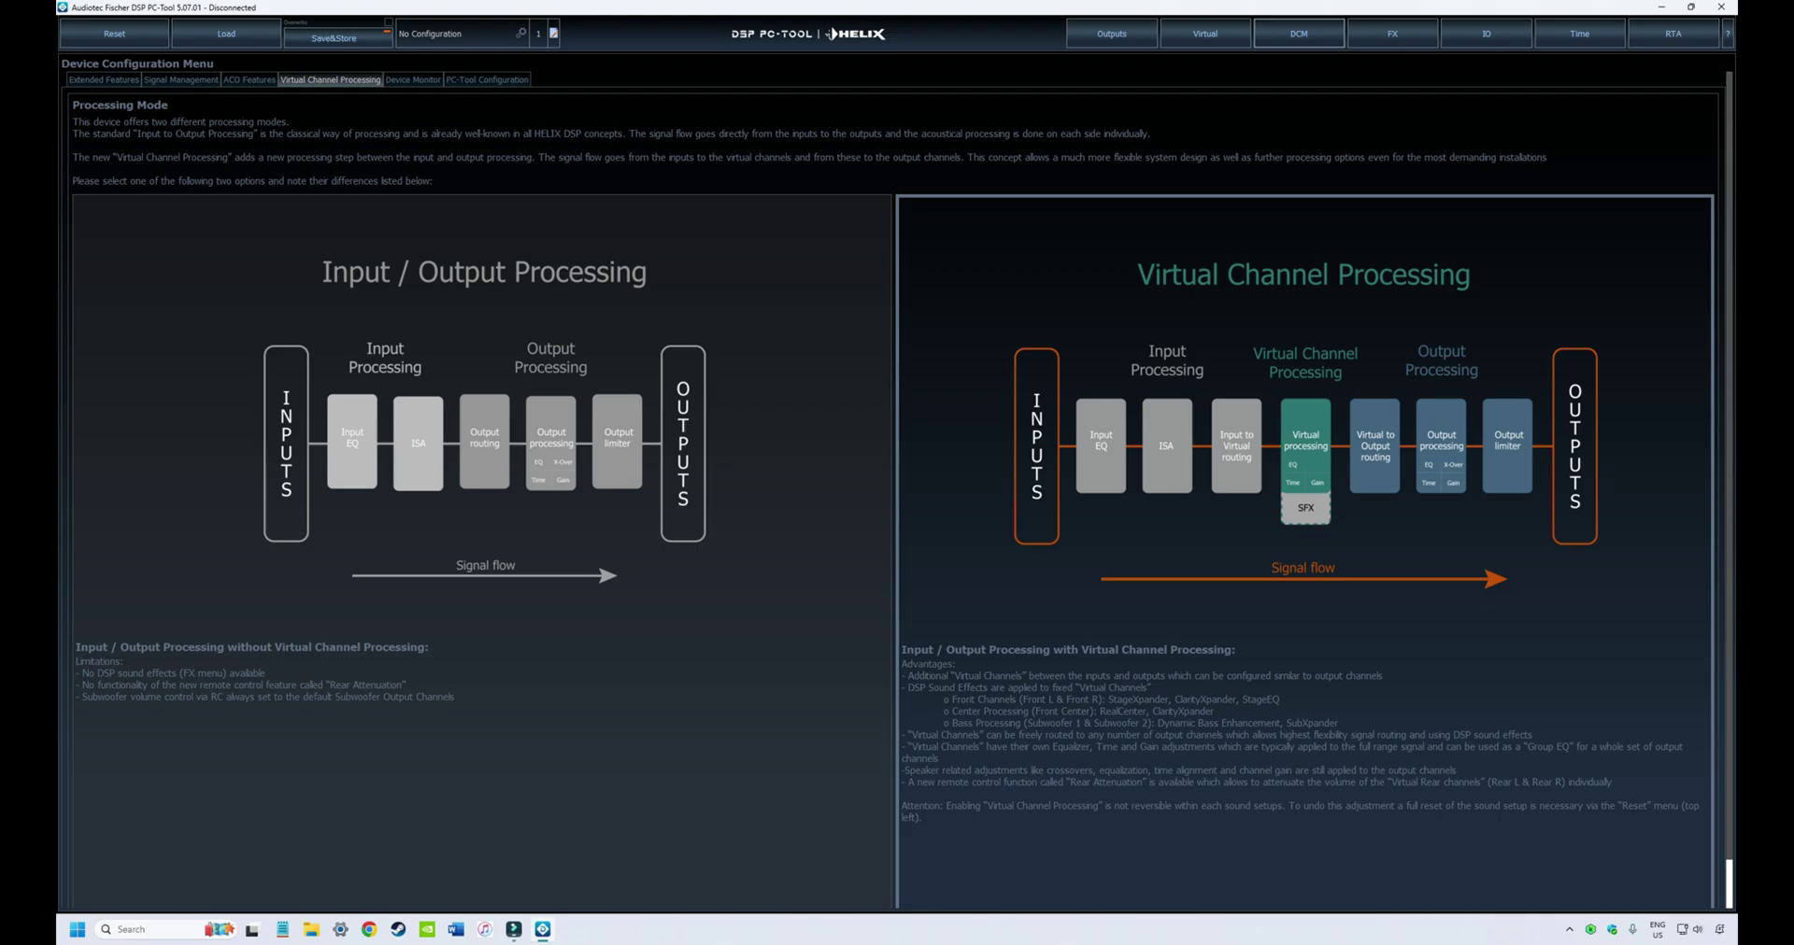
left_click(1112, 34)
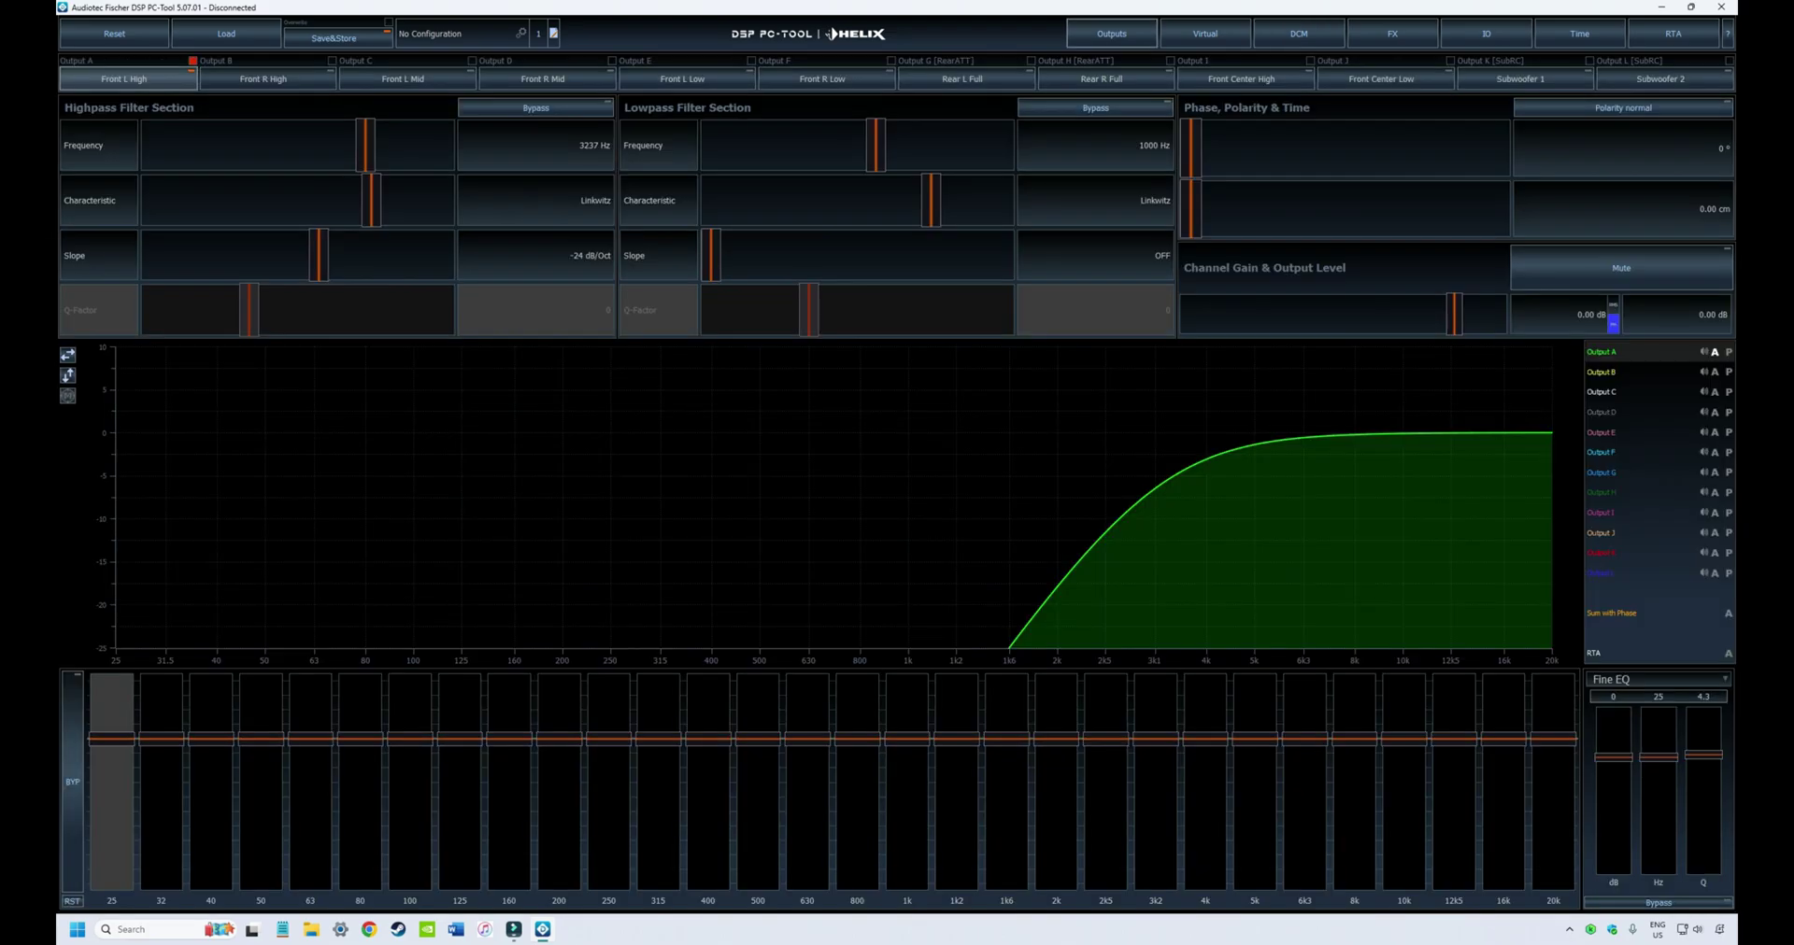